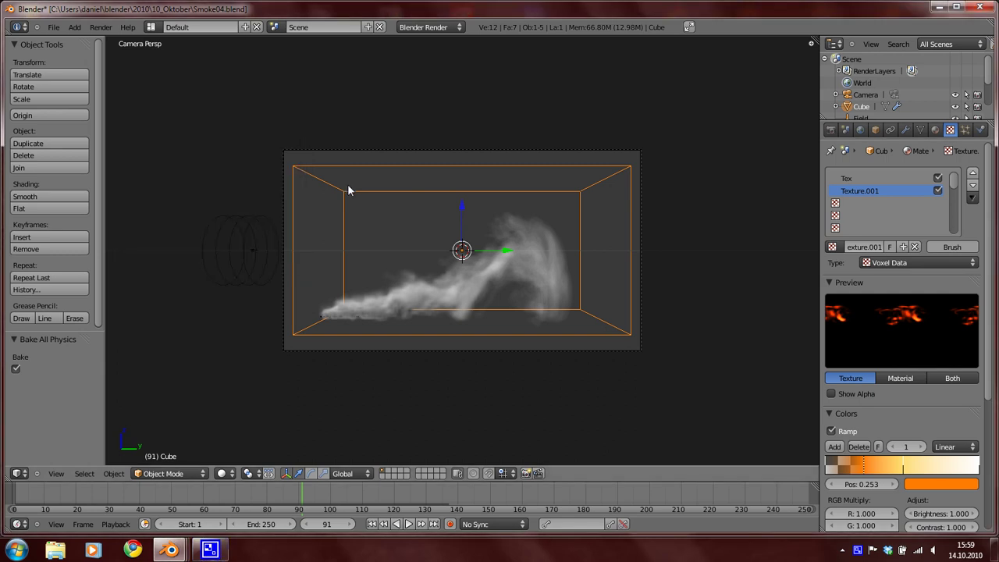
Step: Select the Tex texture of the smoke domain's material and display its Influence settings with the colour
scroll(453, 284, down, 1)
scroll(452, 284, up, 1)
scroll(522, 278, up, 1)
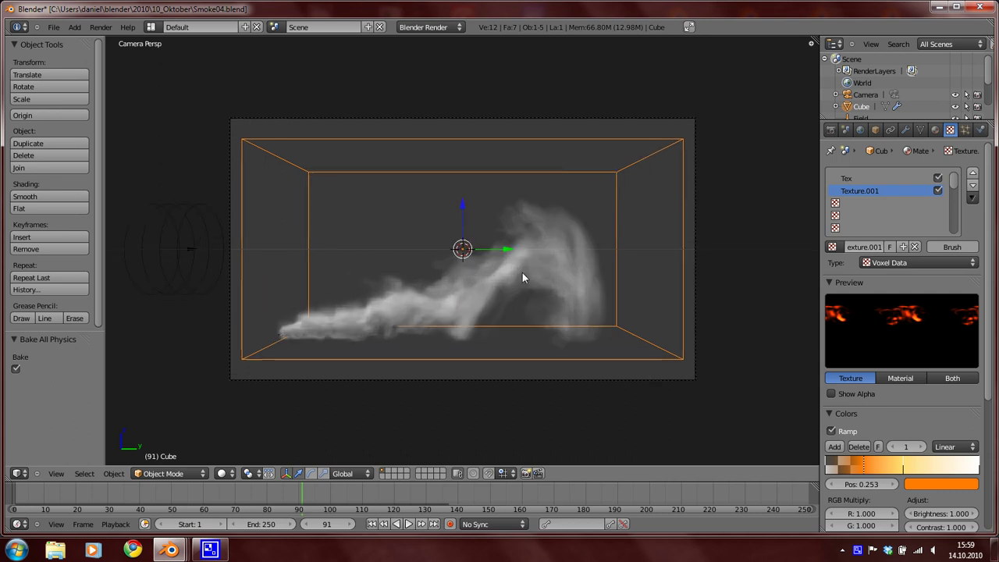
scroll(522, 274, up, 2)
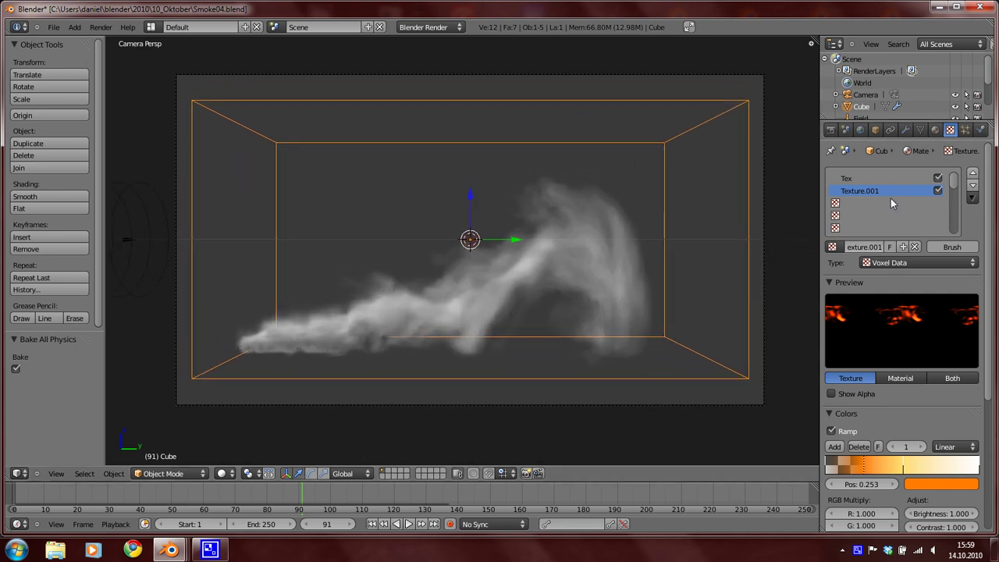
click(858, 179)
scroll(881, 419, down, 5)
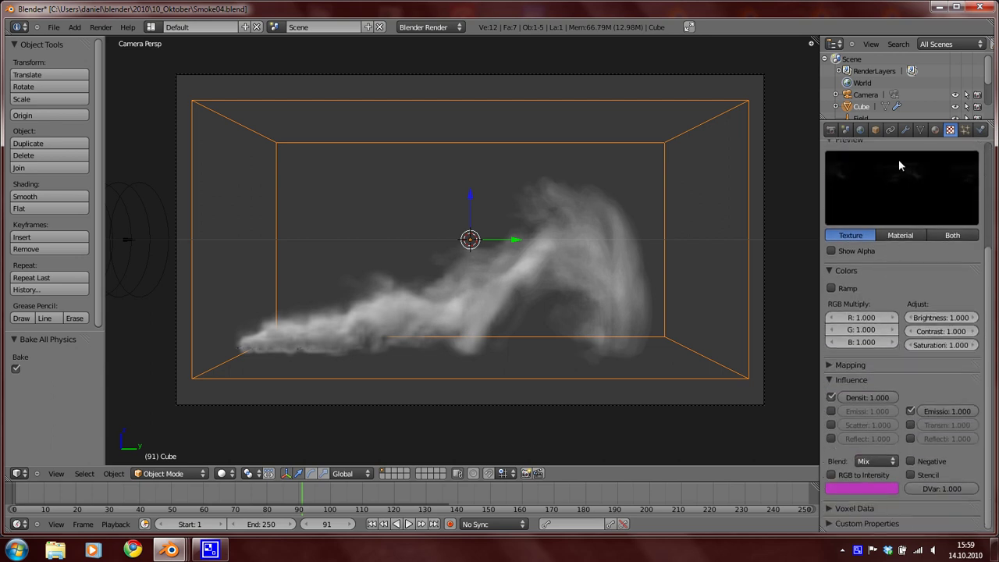
click(863, 489)
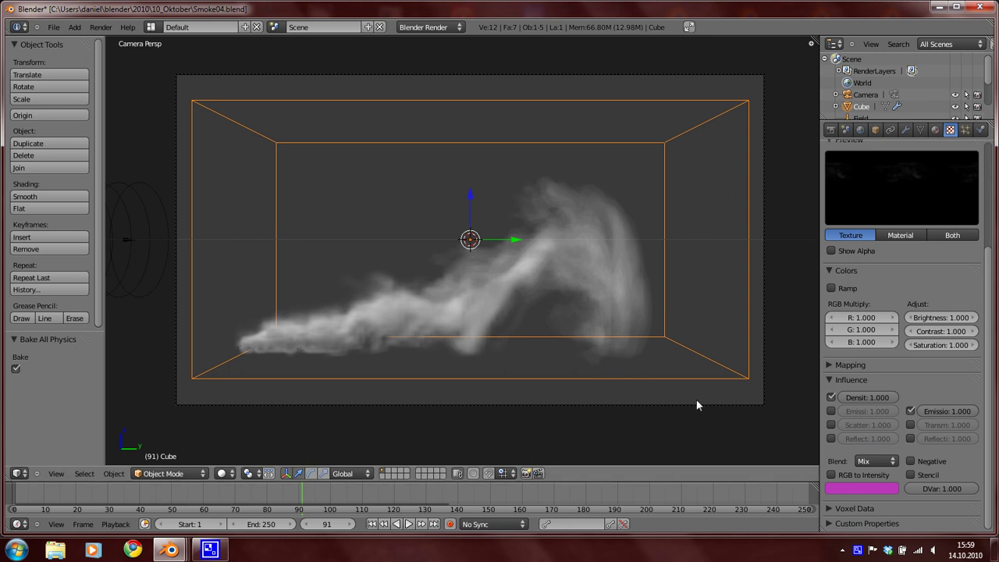
Step: Render frame 91 and examine the flame's colour near its origin
key(F12)
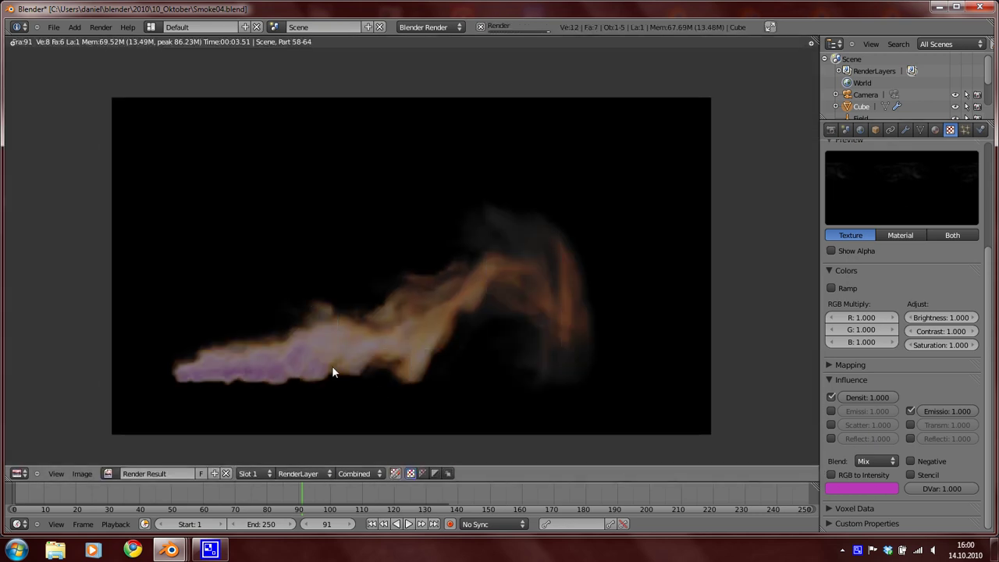
middle_drag(405, 337, 499, 309)
scroll(496, 310, up, 2)
middle_drag(364, 365, 367, 289)
scroll(406, 332, up, 1)
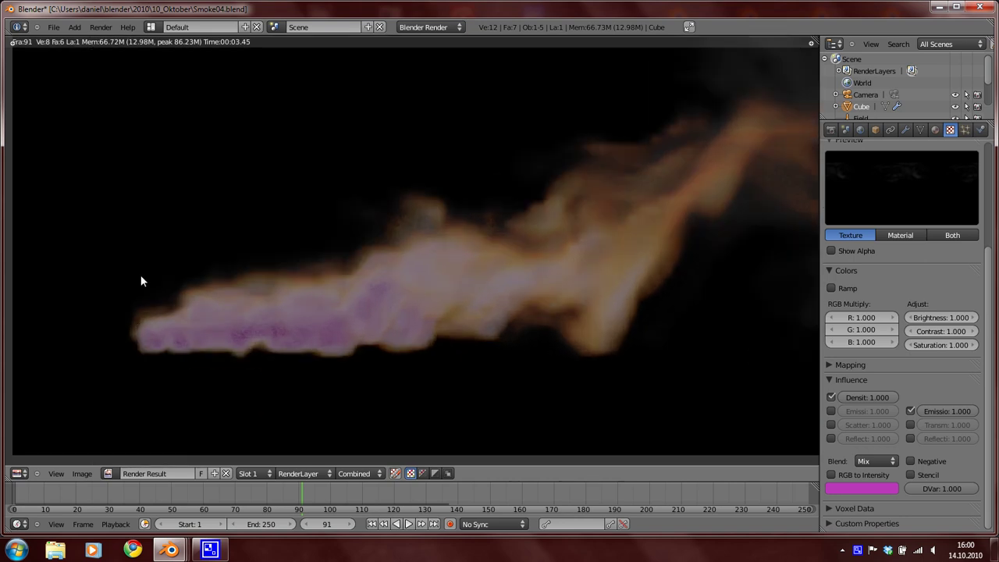
scroll(331, 312, down, 1)
Step: Set the Tex texture's influence colour to white (R, G and B 1.000) and render frame 91 again
click(859, 489)
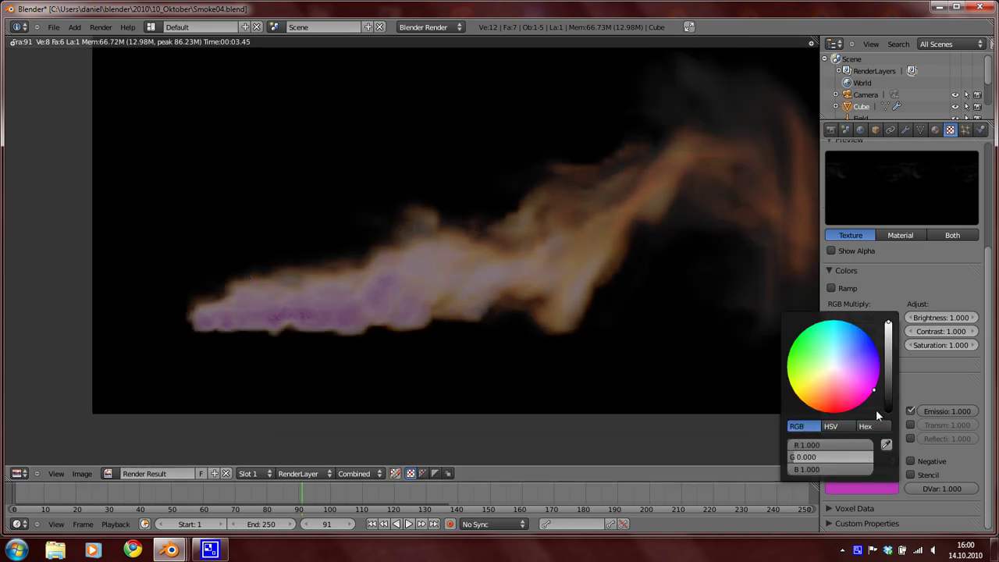
drag(818, 462, 870, 462)
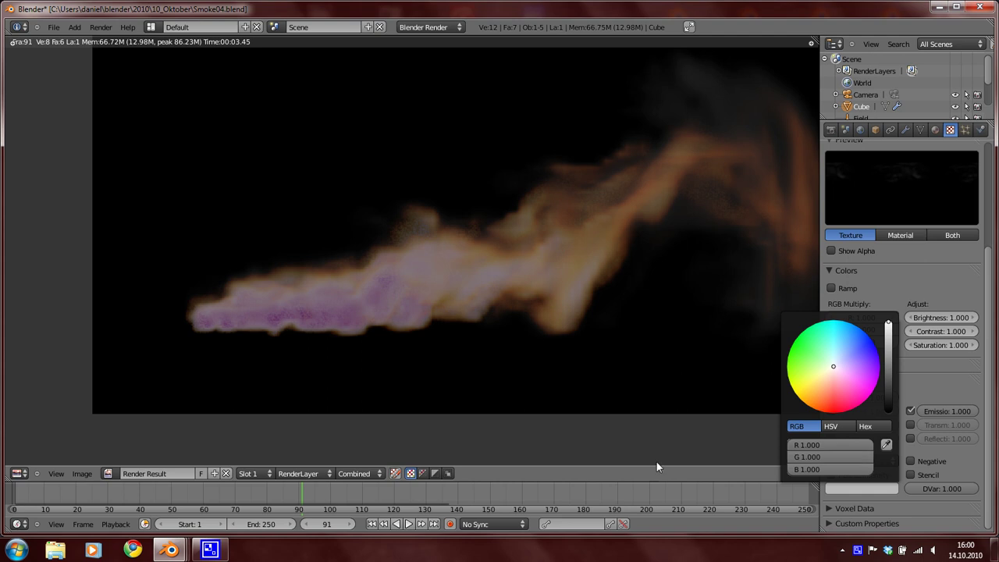
key(F12)
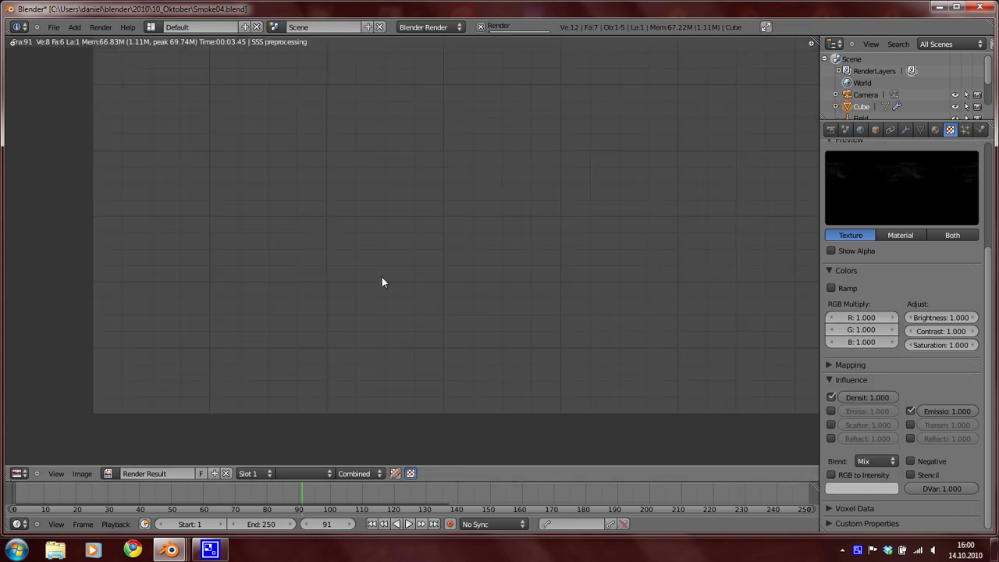
scroll(324, 296, down, 3)
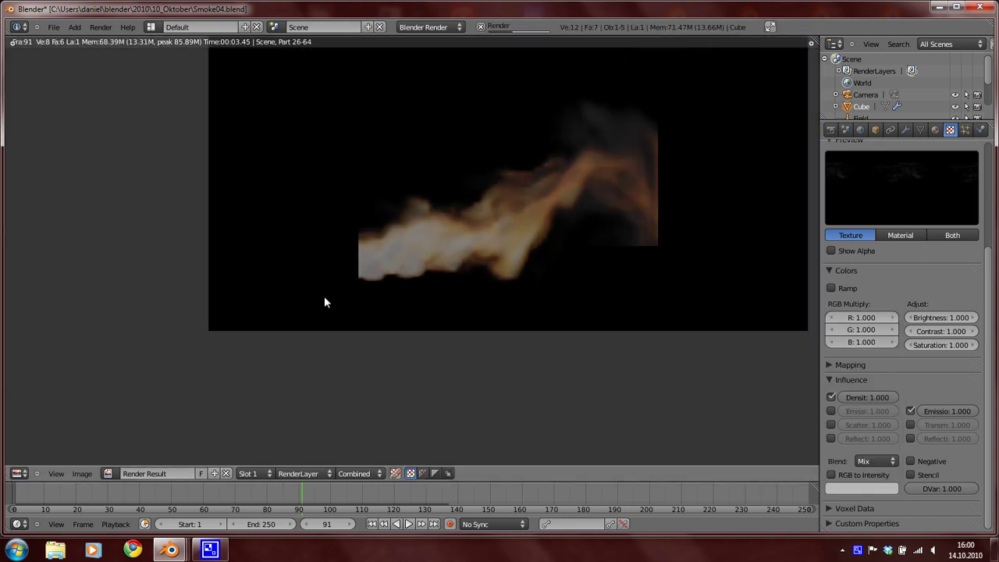
Step: Examine the re-rendered flame from its base to the curling smoke at its end, and close the render
scroll(390, 275, down, 2)
middle_drag(359, 268, 287, 329)
scroll(276, 295, up, 1)
scroll(290, 309, down, 1)
scroll(474, 330, up, 1)
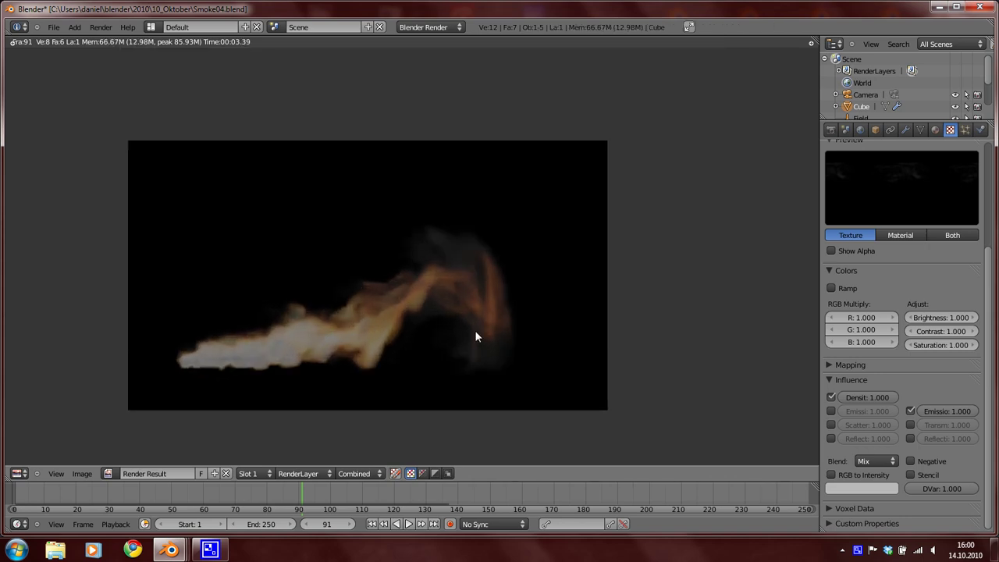
middle_drag(443, 331, 392, 259)
scroll(391, 259, up, 1)
scroll(386, 256, up, 1)
scroll(464, 248, down, 1)
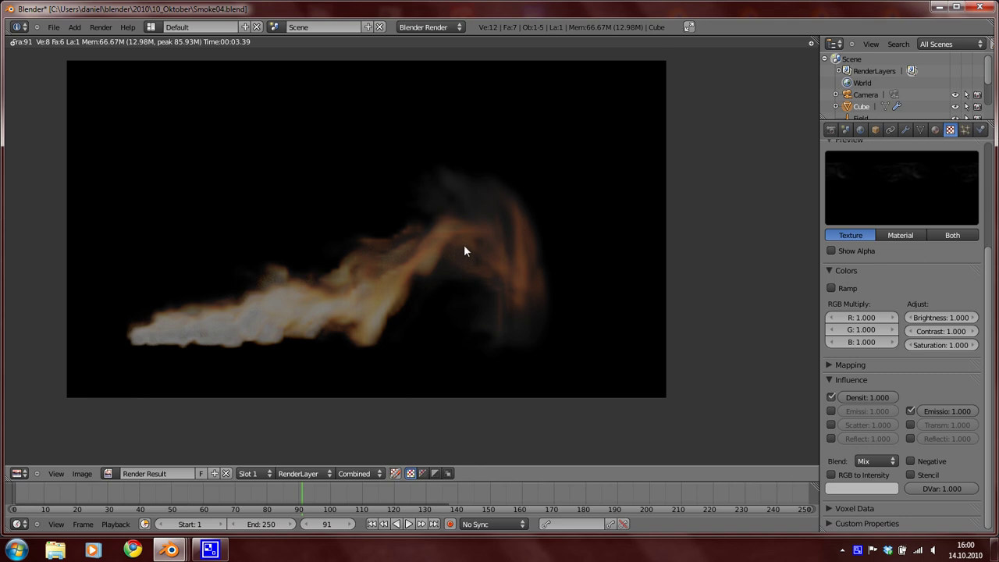
middle_drag(466, 250, 421, 212)
scroll(492, 248, up, 1)
middle_drag(353, 263, 303, 278)
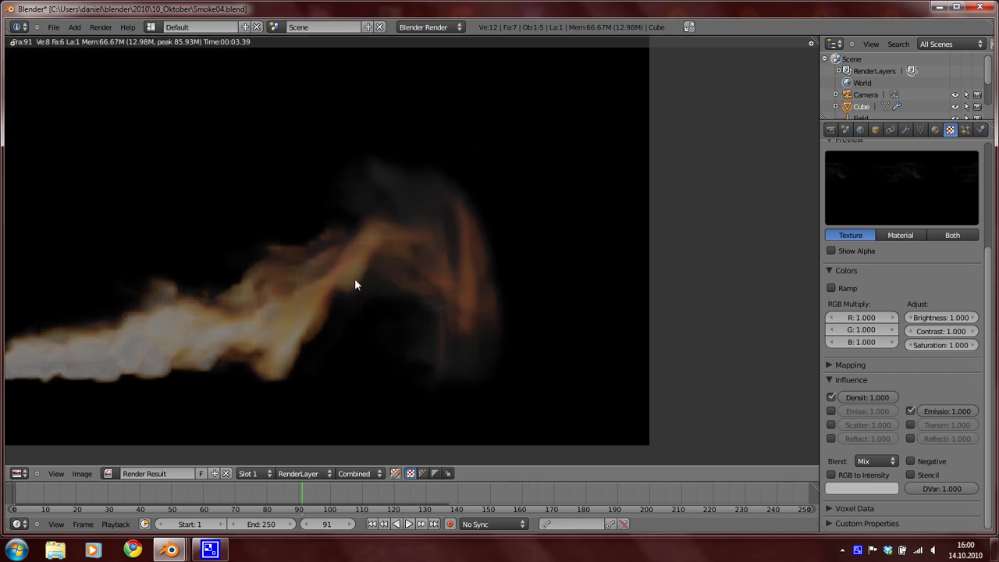
scroll(405, 210, down, 3)
key(Escape)
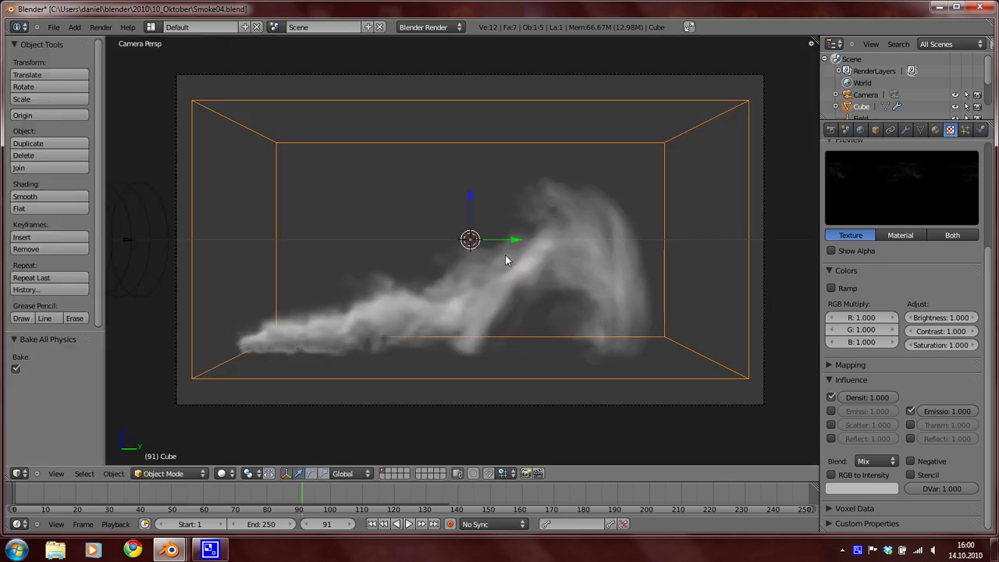
Step: Play the smoke animation from the camera view, stop it and advance to frame 135
key(alt+a)
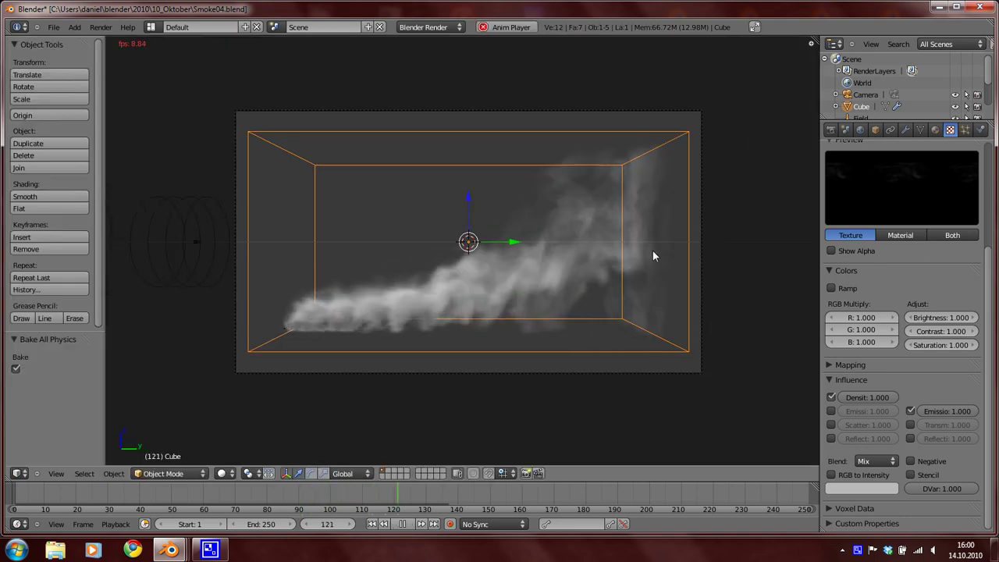
scroll(732, 247, up, 1)
key(alt+a)
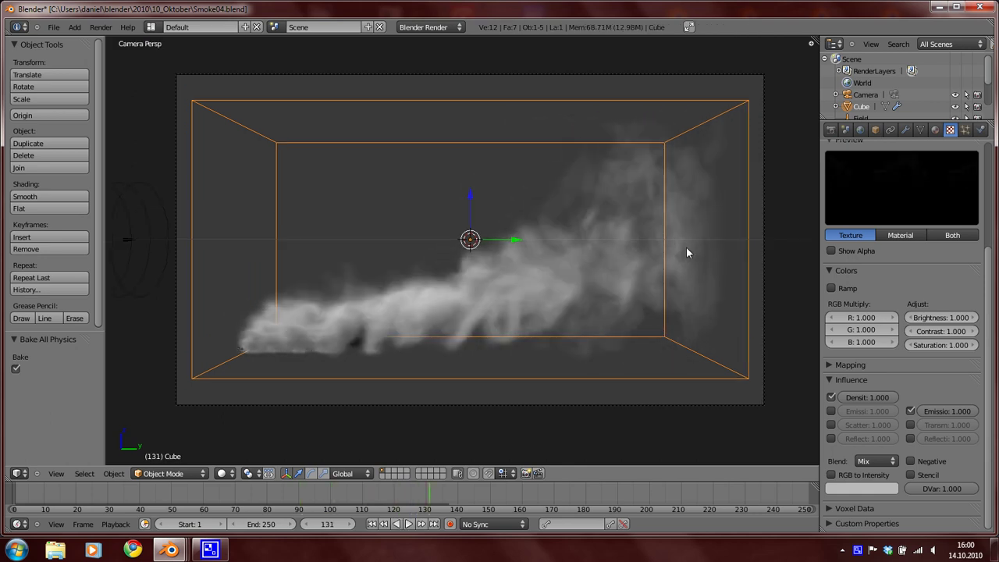
key(Right)
key(Right)
key(Right)
key(Right)
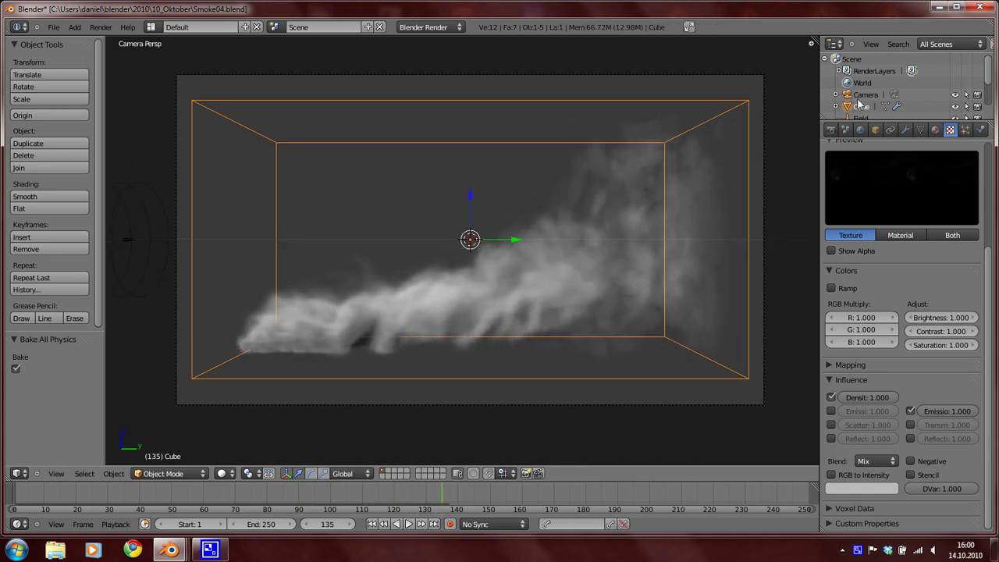
Step: Set the smoke domain's Dissolve time to 20 in the physics settings
click(979, 131)
scroll(944, 234, up, 2)
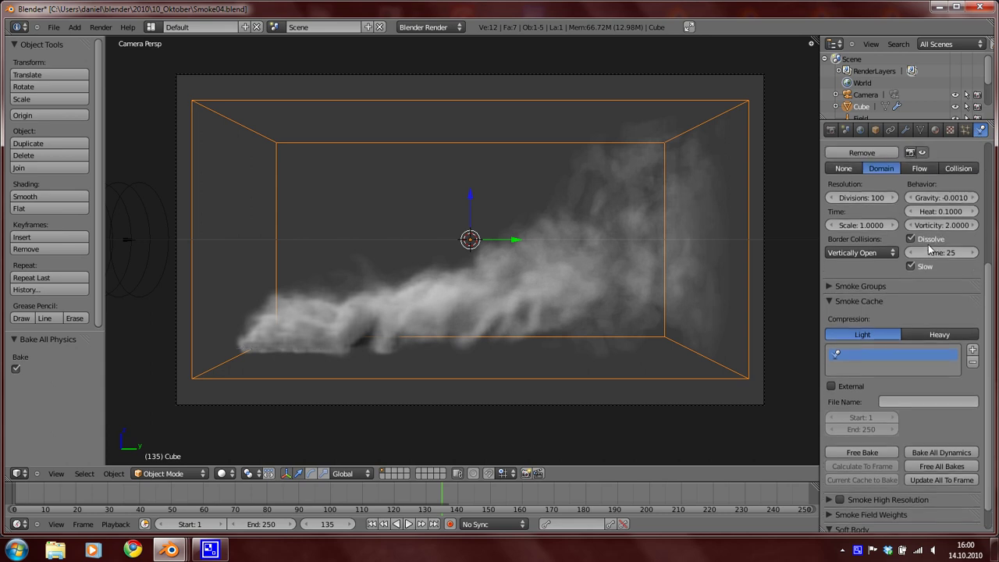
click(944, 260)
text(20)
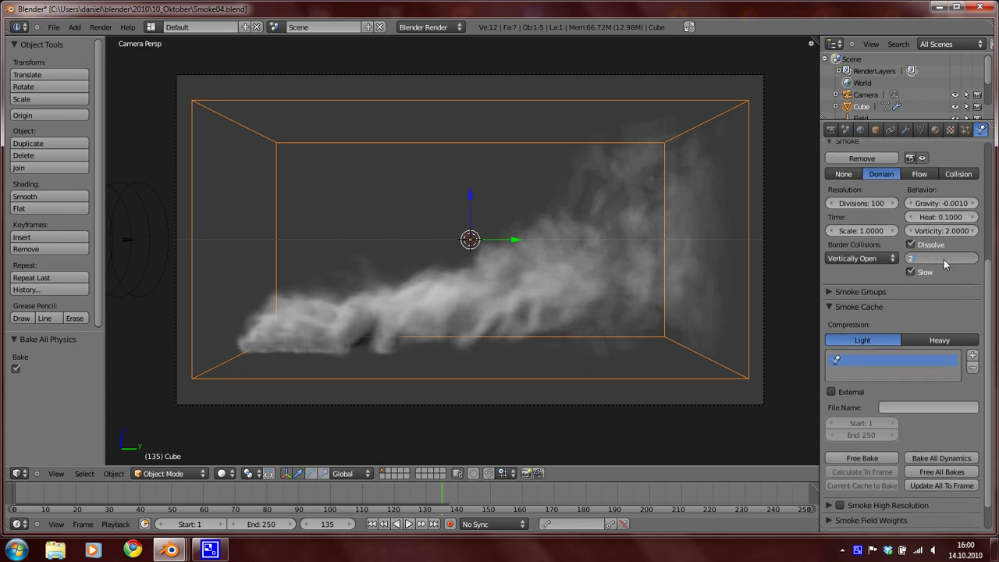
key(Return)
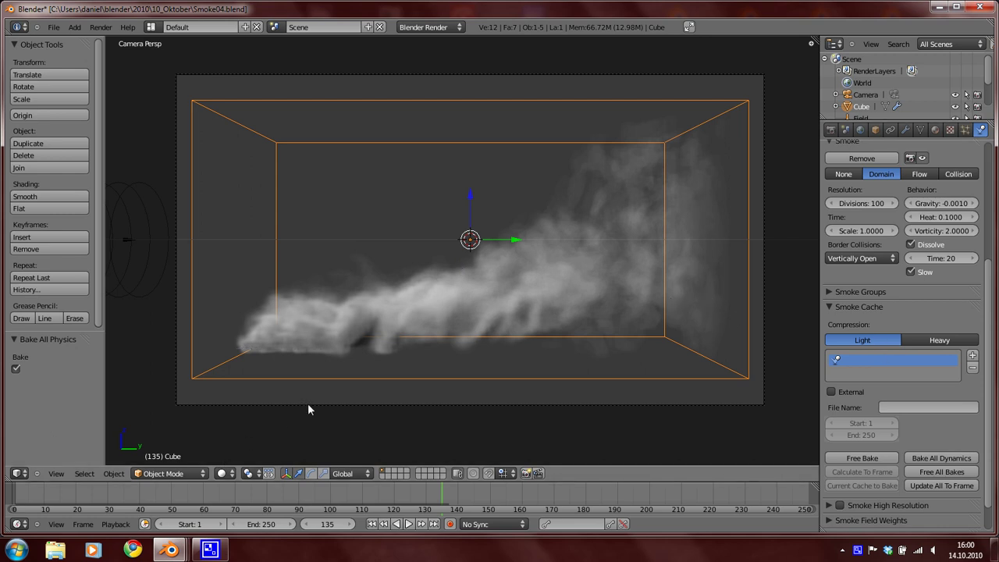
Step: Render frame 135, examine how far the flame and smoke extend, and close the render
key(F12)
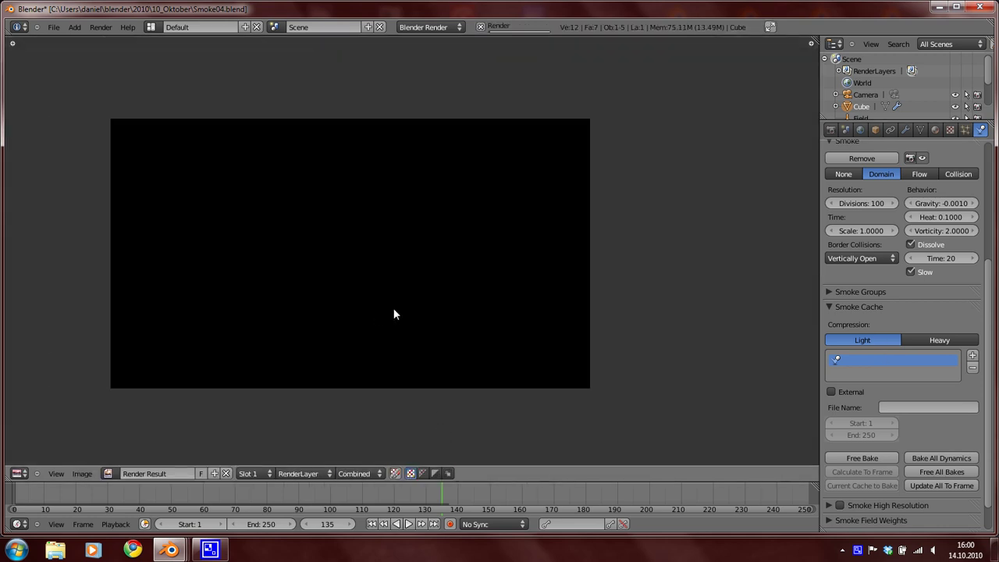
scroll(421, 326, down, 2)
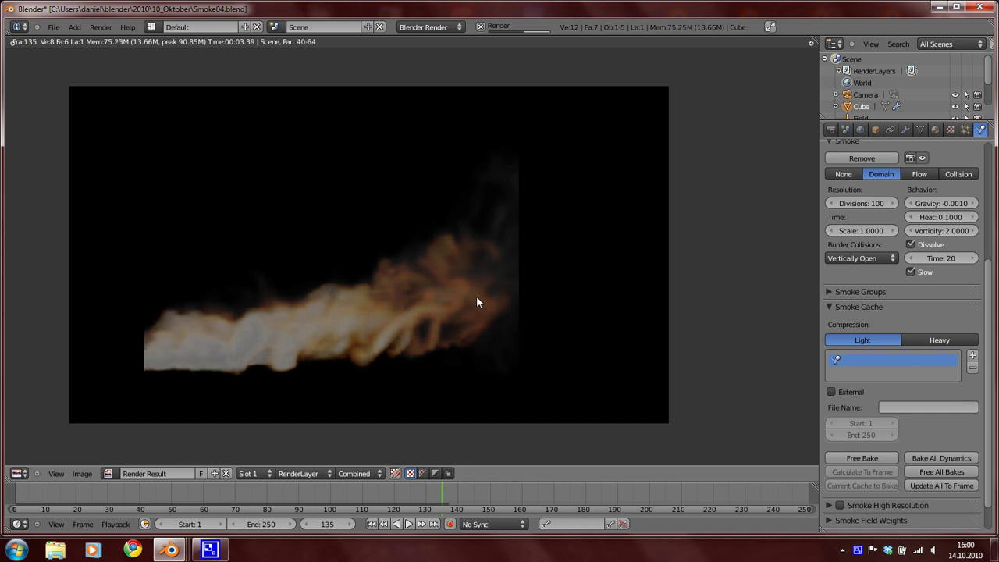
scroll(530, 297, up, 1)
scroll(529, 295, down, 3)
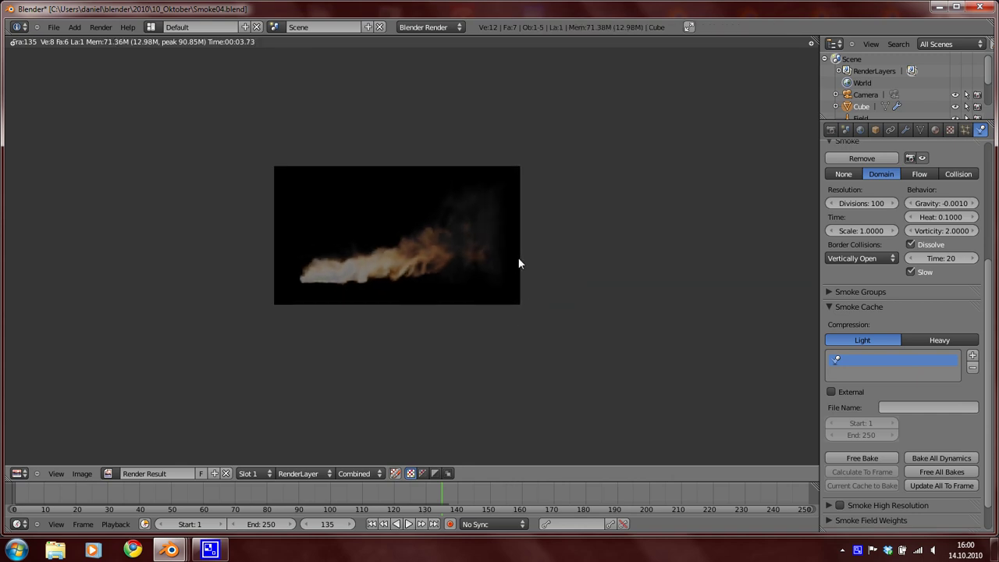
scroll(457, 238, up, 3)
key(Escape)
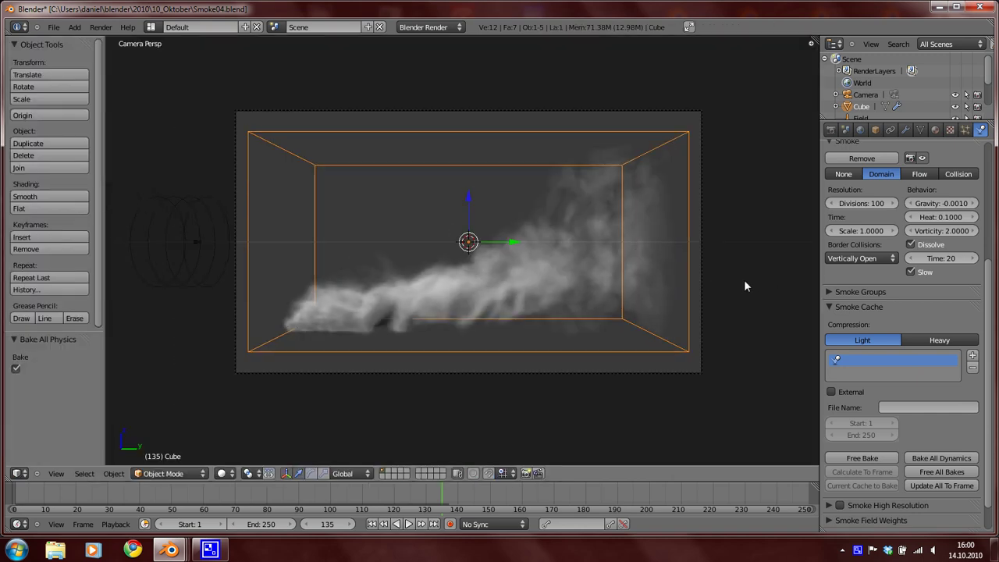
Step: Free all existing physics bakes from the smoke domain's cache settings
key(g)
right_click(626, 256)
scroll(571, 264, up, 2)
scroll(558, 268, down, 2)
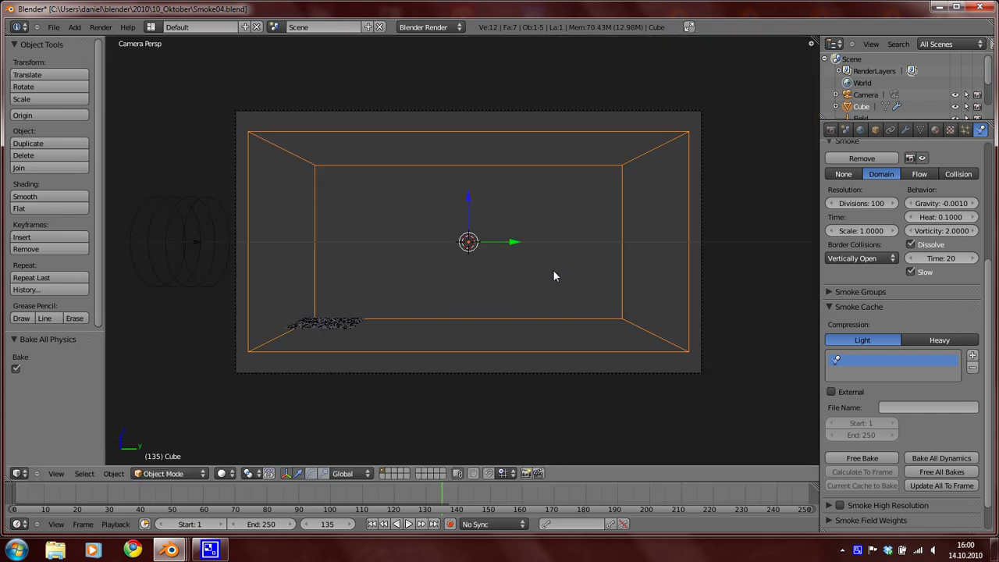
scroll(928, 391, down, 2)
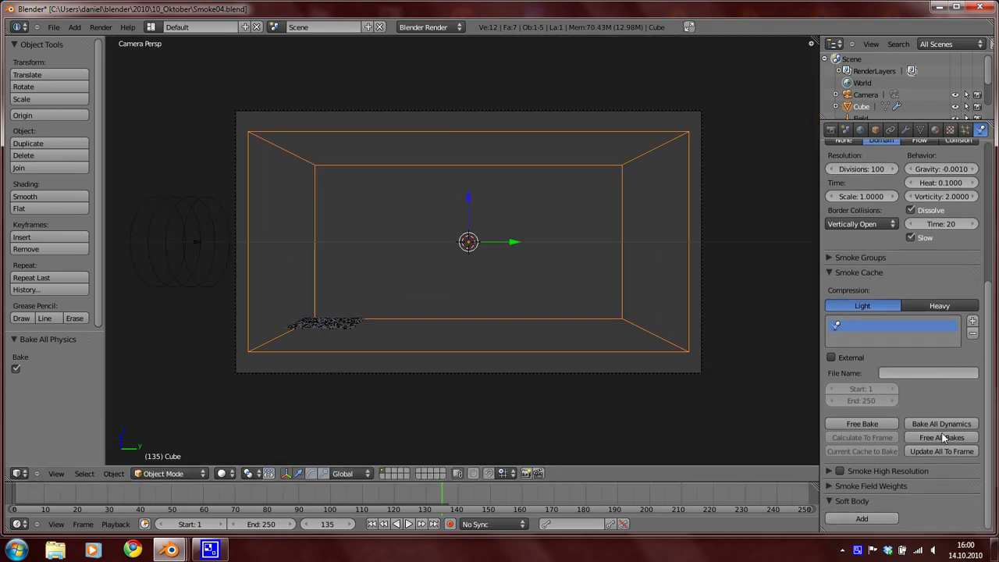
click(941, 438)
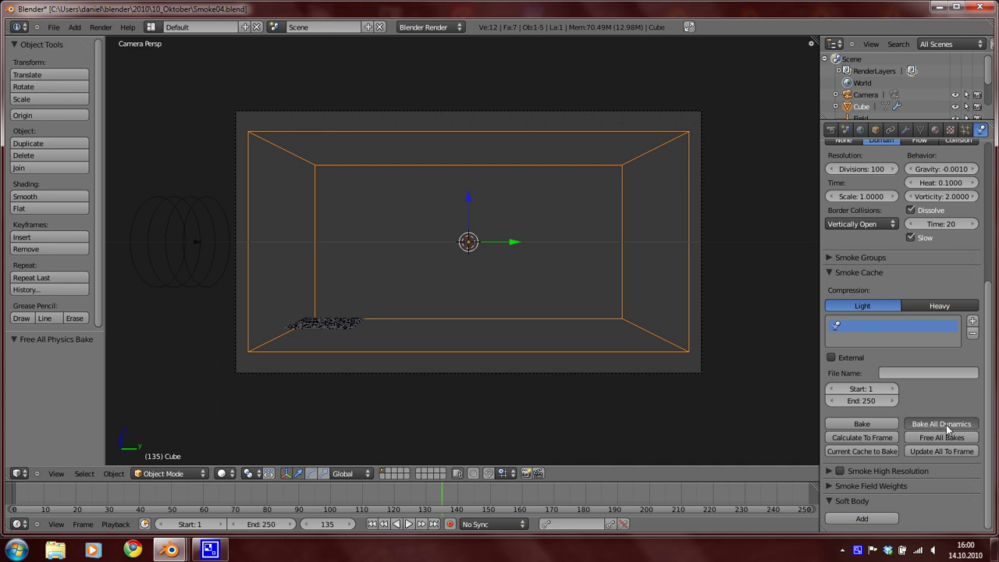
right_click(859, 551)
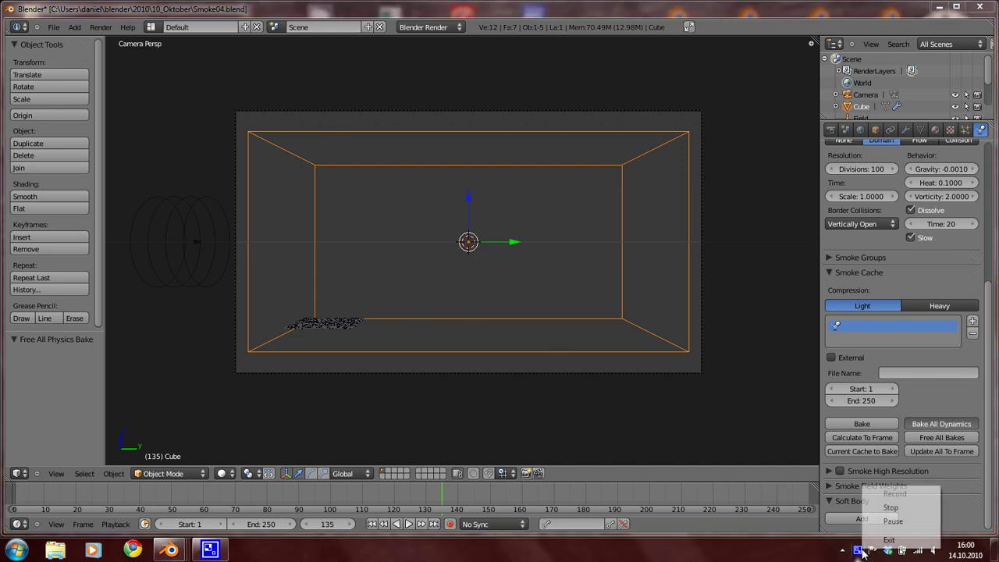
click(893, 522)
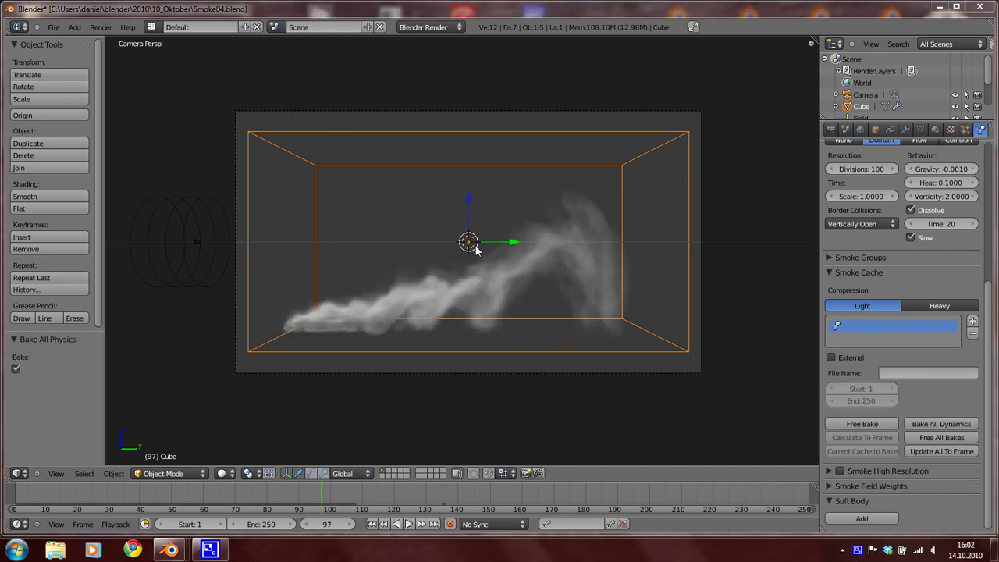
Step: Render frame 97 of the rebaked simulation, examine the flame's length and fading smoke, and close the render
middle_drag(403, 263, 483, 301)
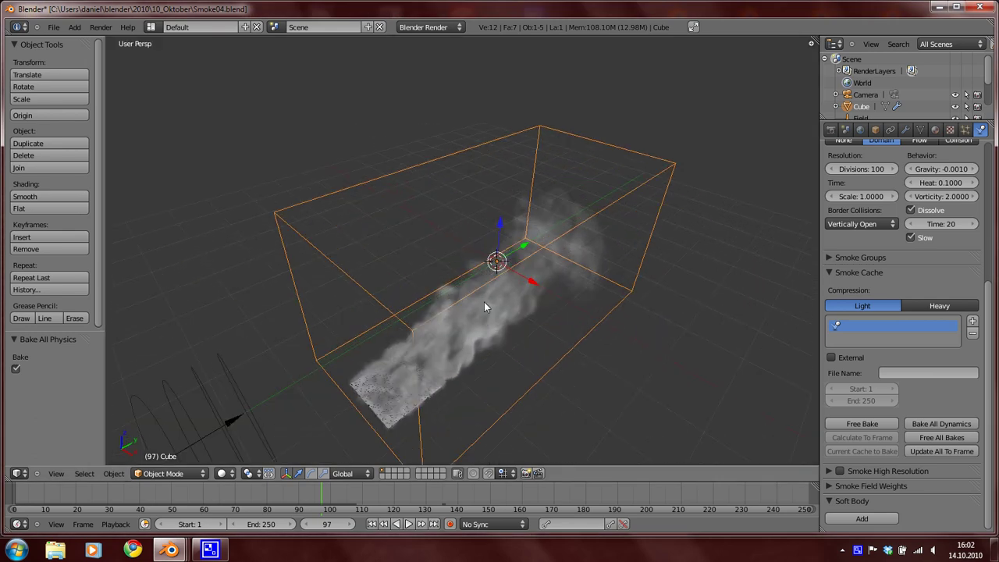
key(F12)
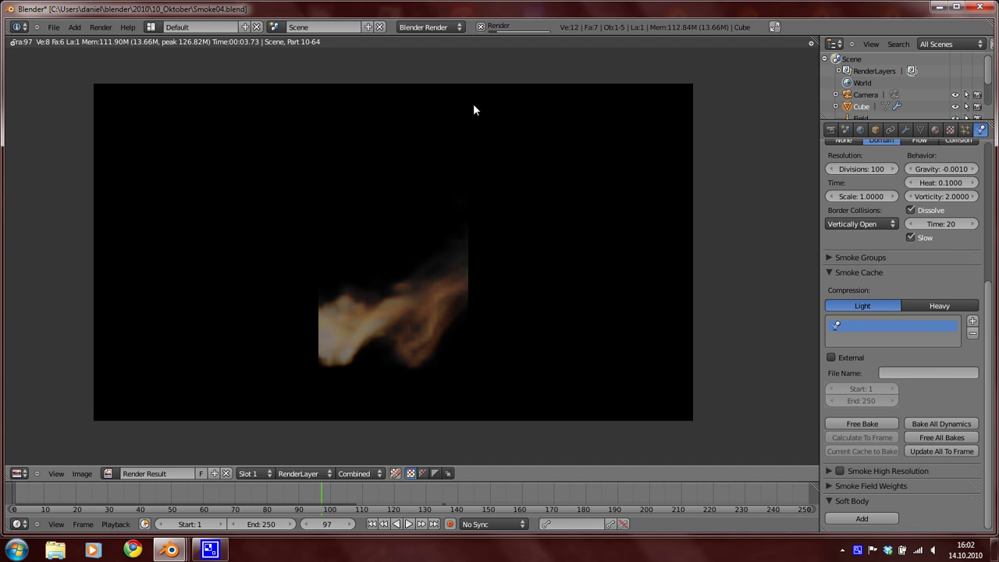
middle_drag(433, 364, 440, 343)
scroll(439, 343, down, 2)
scroll(390, 327, up, 1)
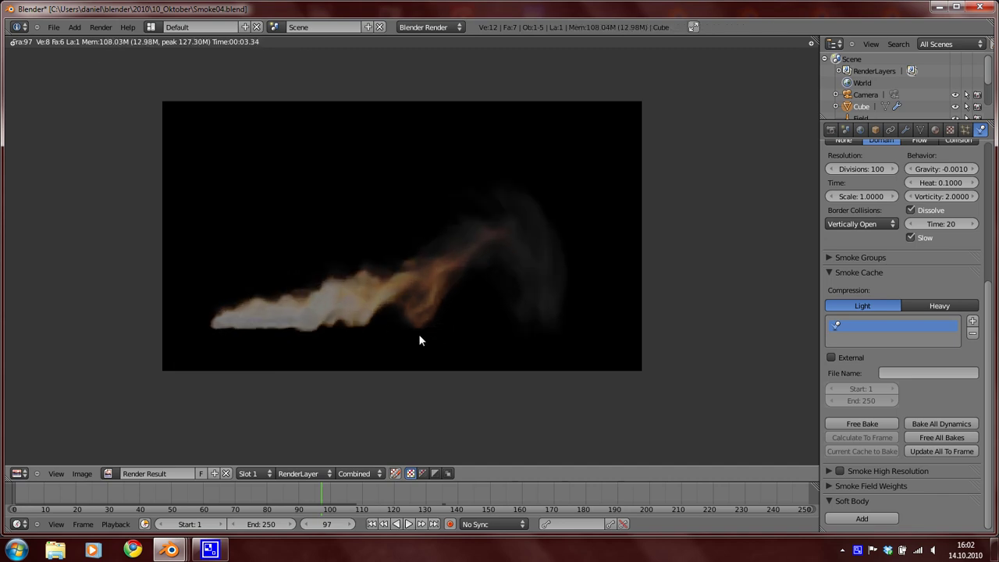
scroll(418, 334, up, 1)
scroll(306, 303, down, 1)
middle_drag(301, 321, 297, 349)
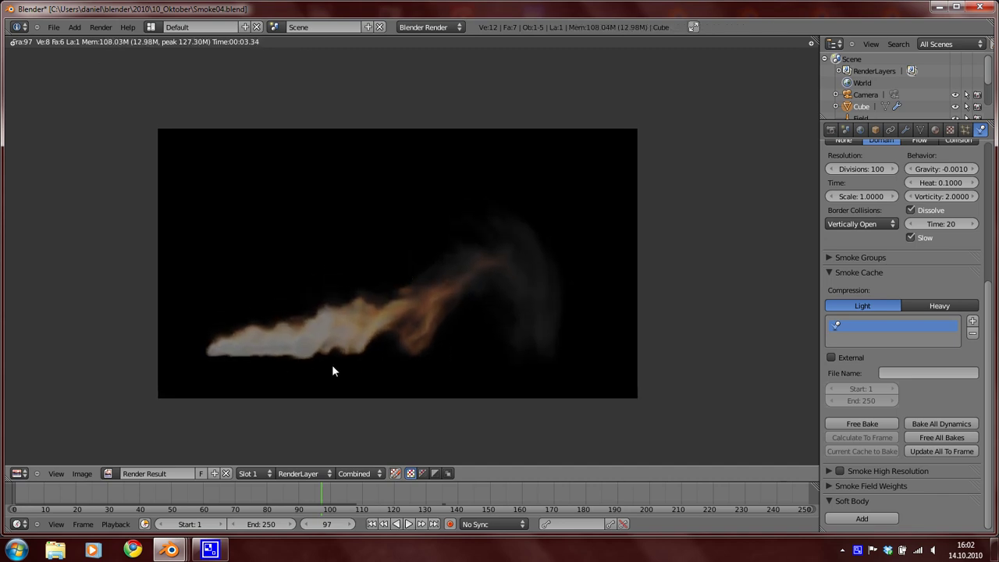
scroll(497, 334, down, 1)
middle_drag(484, 288, 453, 306)
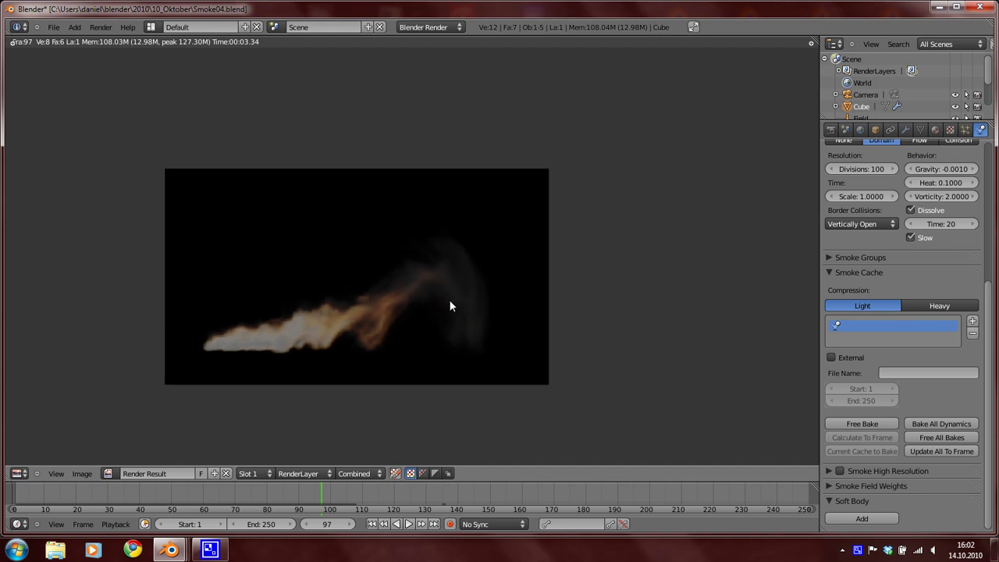
key(Escape)
Step: Play the baked smoke simulation onward from frame 97 and examine the smoke inside the domain from several angles
key(alt+a)
middle_drag(423, 273, 595, 278)
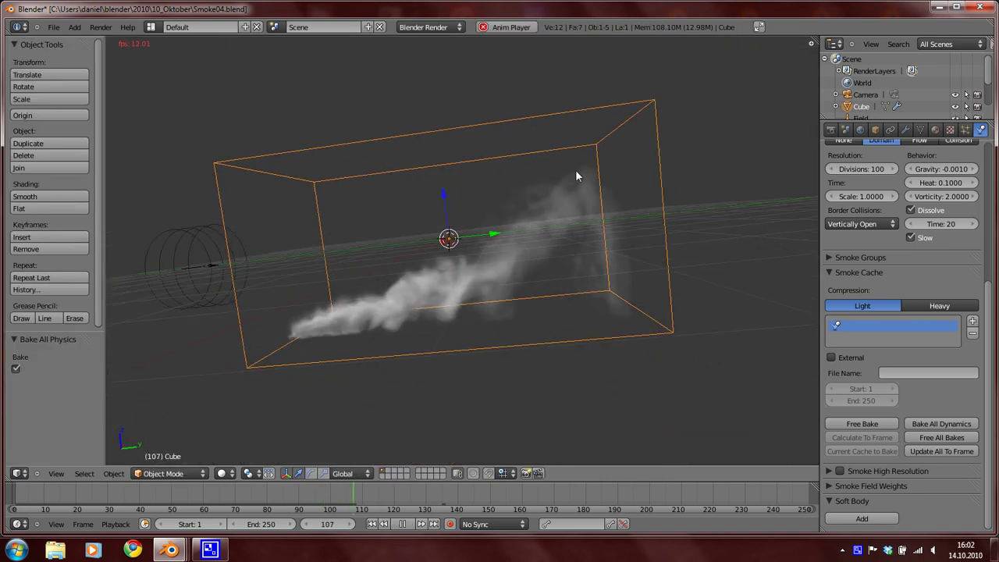
middle_drag(539, 249, 512, 264)
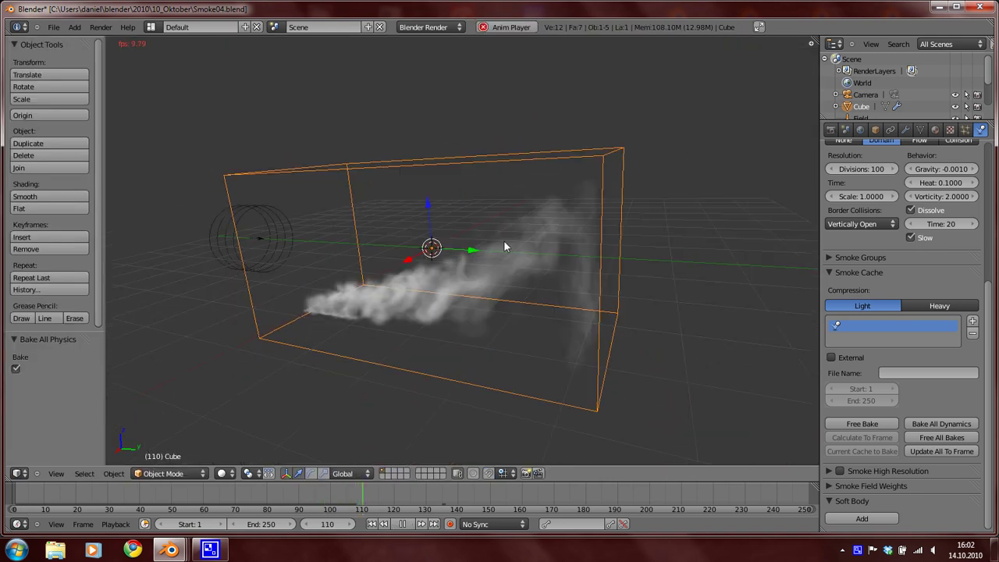
scroll(504, 243, down, 1)
key(Escape)
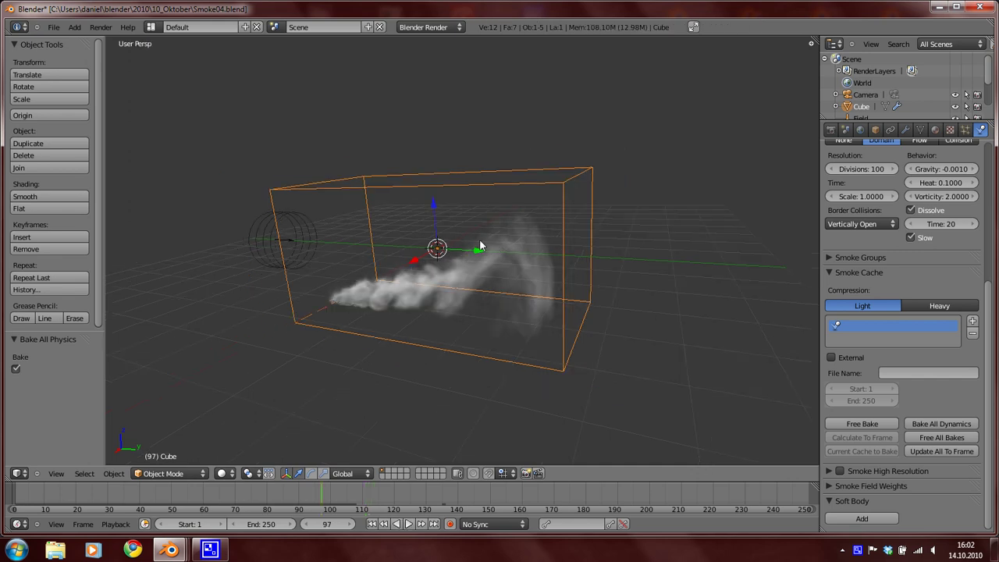
Step: Replay the smoke simulation from frame 1 and examine how the smoke develops from a raised side view
key(shift+Left)
key(alt+a)
middle_drag(469, 237, 580, 155)
middle_drag(511, 234, 496, 267)
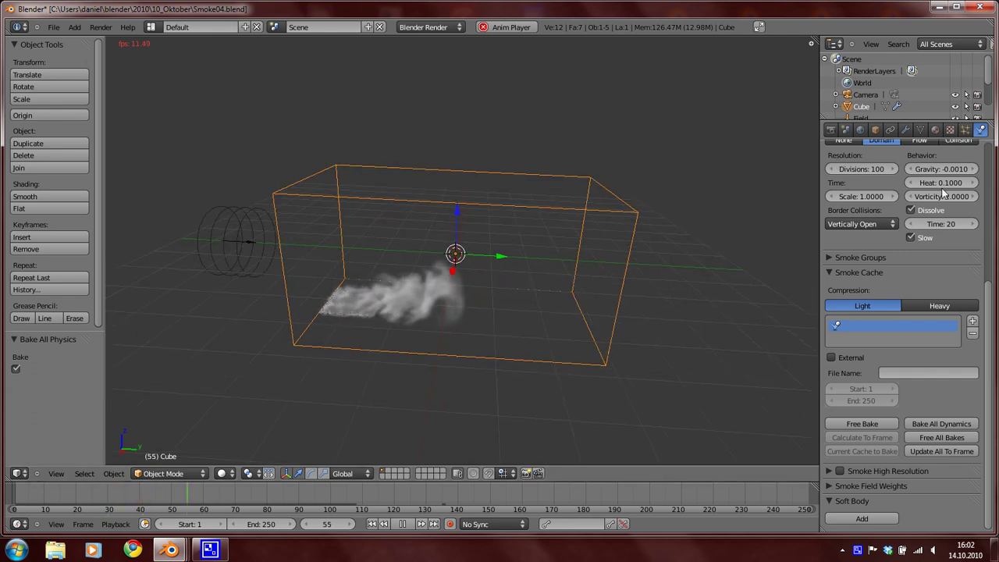
Step: Stop the playback, set the smoke domain's resolution Divisions to 256, and free all existing bakes
scroll(936, 260, up, 2)
scroll(936, 260, up, 1)
key(Escape)
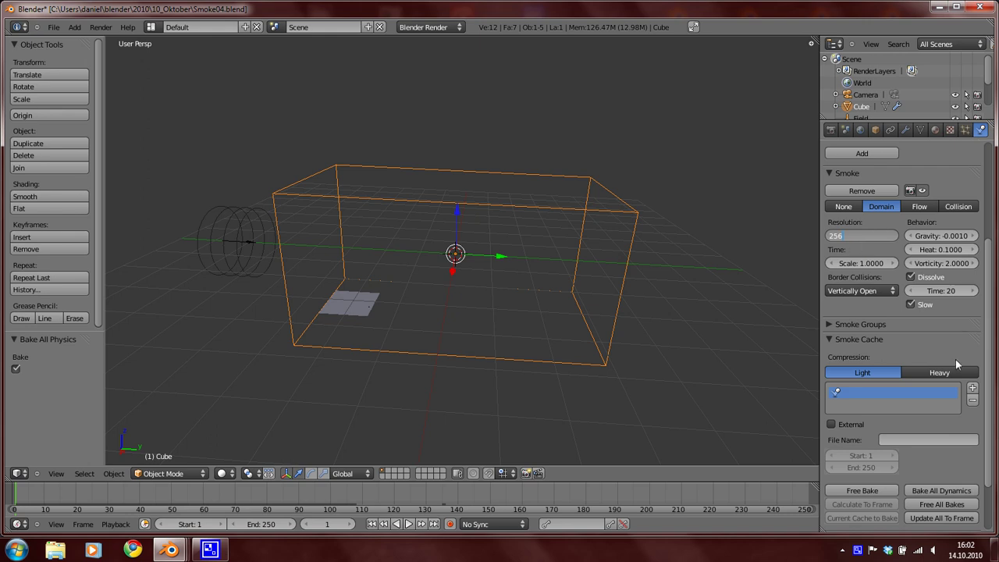
key(Return)
scroll(920, 314, down, 2)
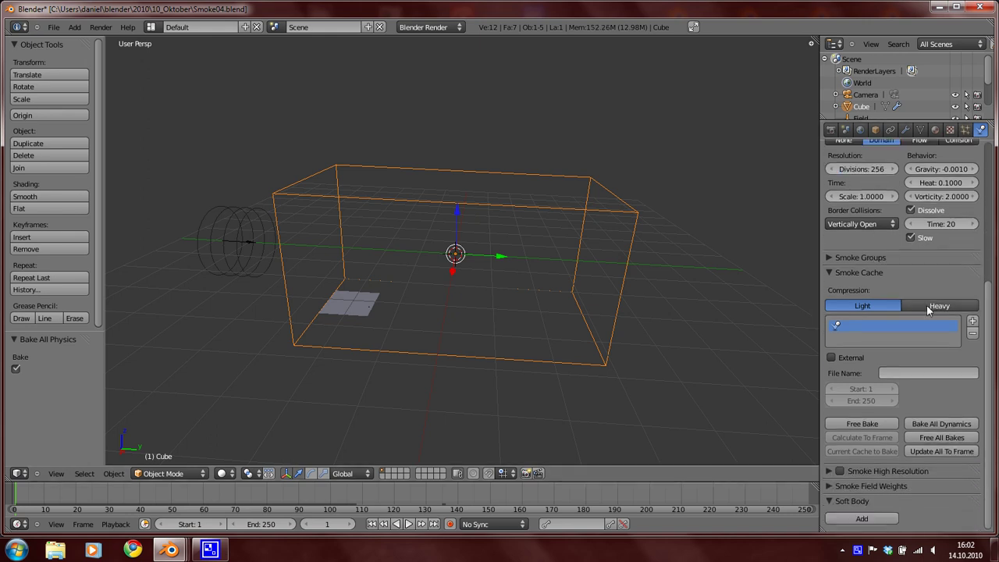
click(942, 437)
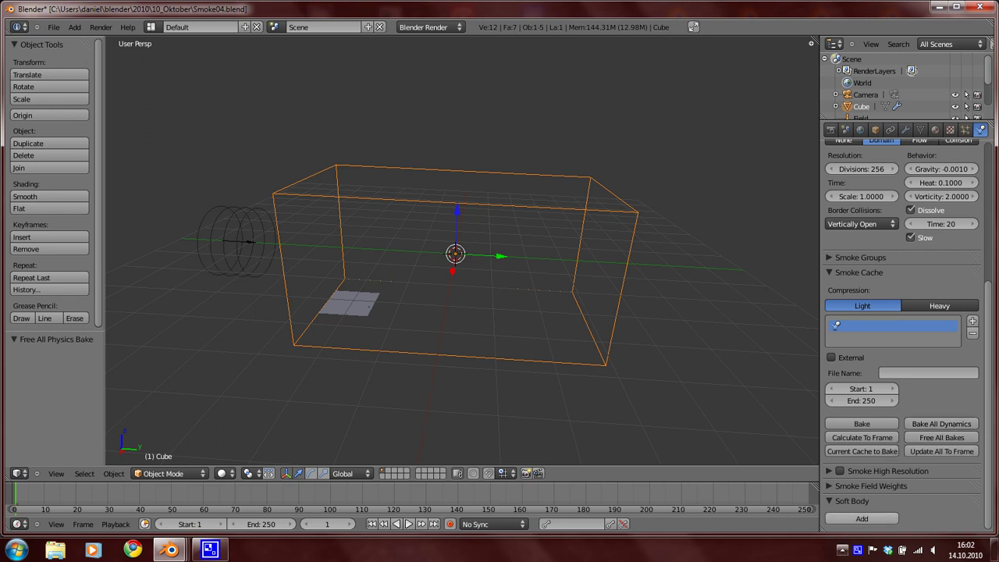
right_click(860, 551)
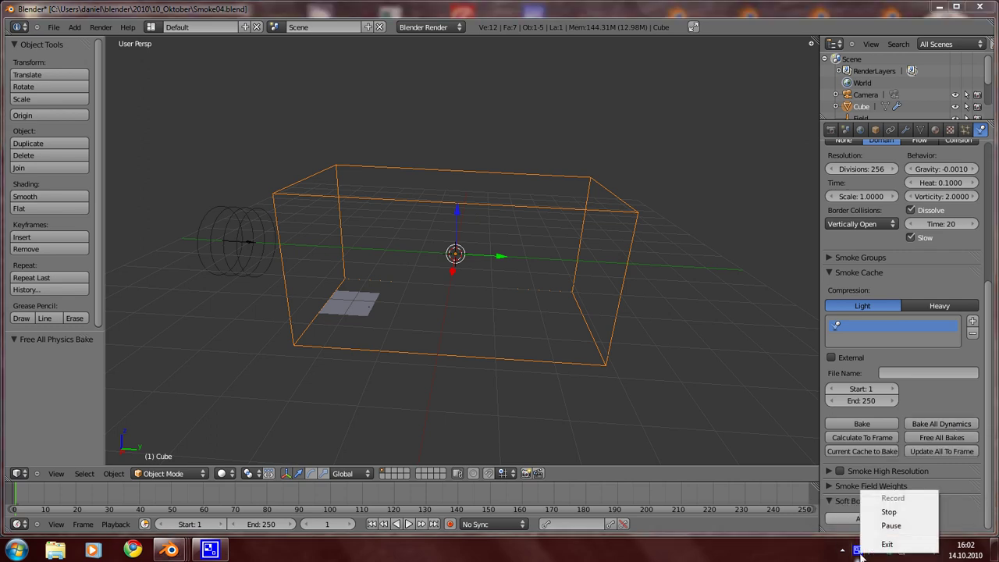
click(891, 526)
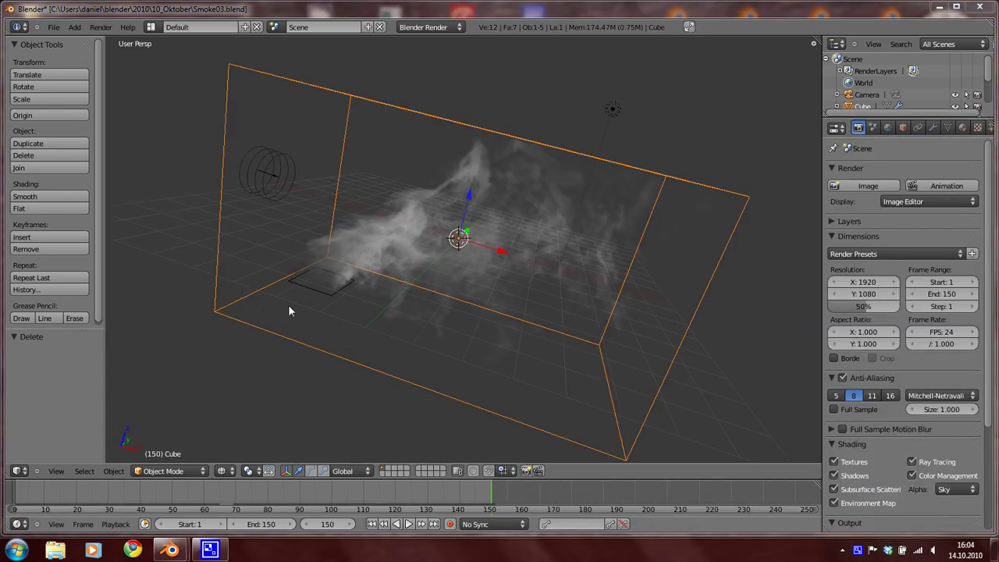
Step: Examine the finer smoke detail of the baked simulation at frame 150 in the 3D view, close up and from different angles
middle_drag(289, 306, 397, 340)
scroll(398, 351, down, 5)
scroll(502, 390, up, 5)
scroll(398, 337, up, 3)
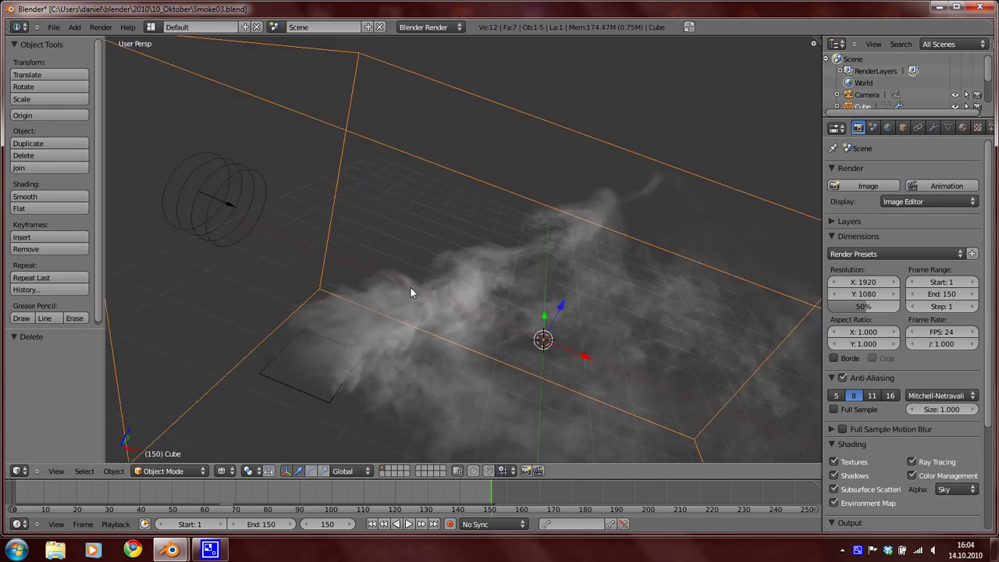
middle_drag(411, 287, 438, 280)
scroll(423, 329, up, 4)
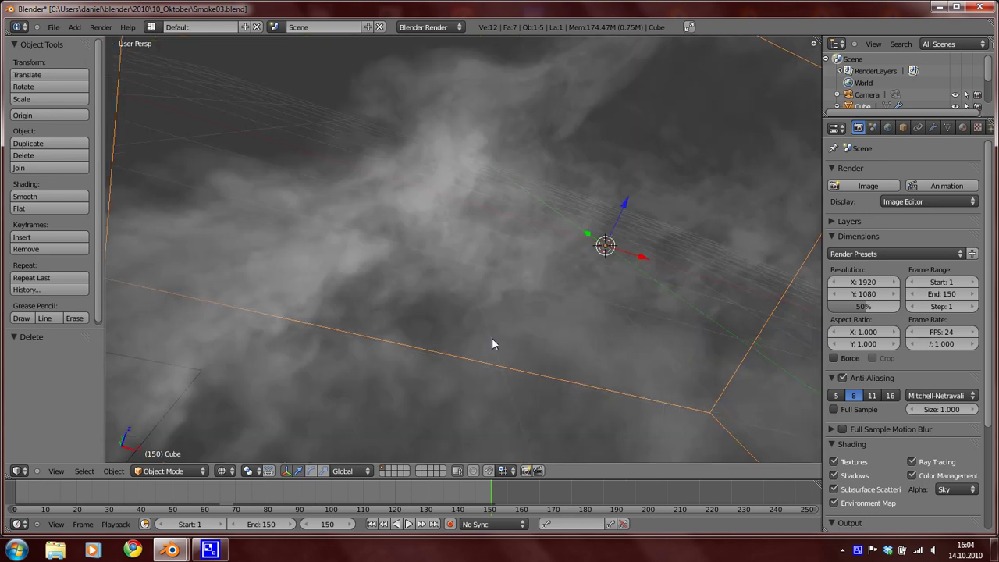
scroll(492, 337, down, 6)
middle_drag(509, 309, 540, 215)
scroll(547, 315, up, 3)
scroll(649, 284, down, 3)
scroll(882, 302, down, 1)
scroll(867, 287, up, 1)
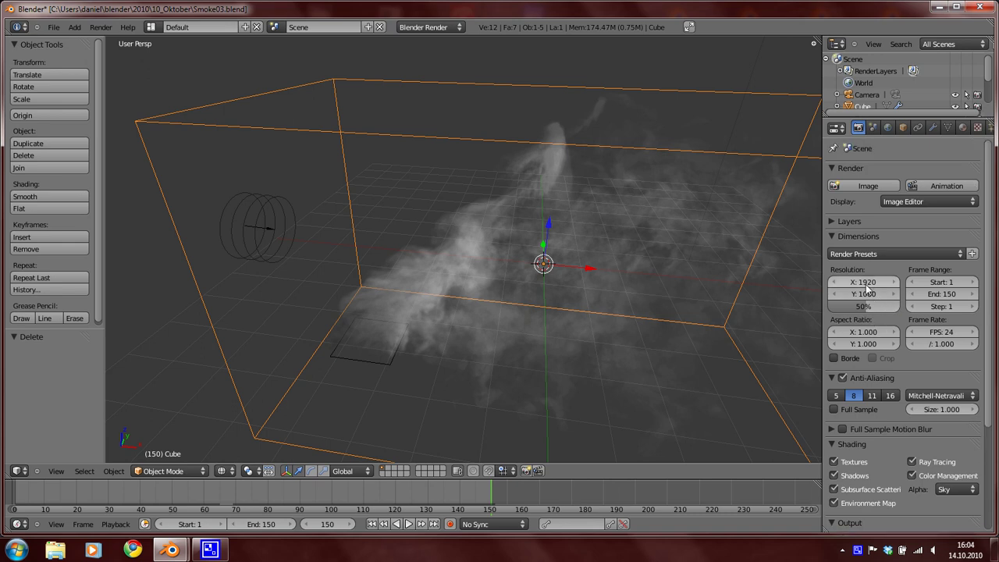
Step: Set the render resolution percentage to 100% and the output file format to AVI JPEG
drag(859, 308, 922, 312)
scroll(882, 324, down, 5)
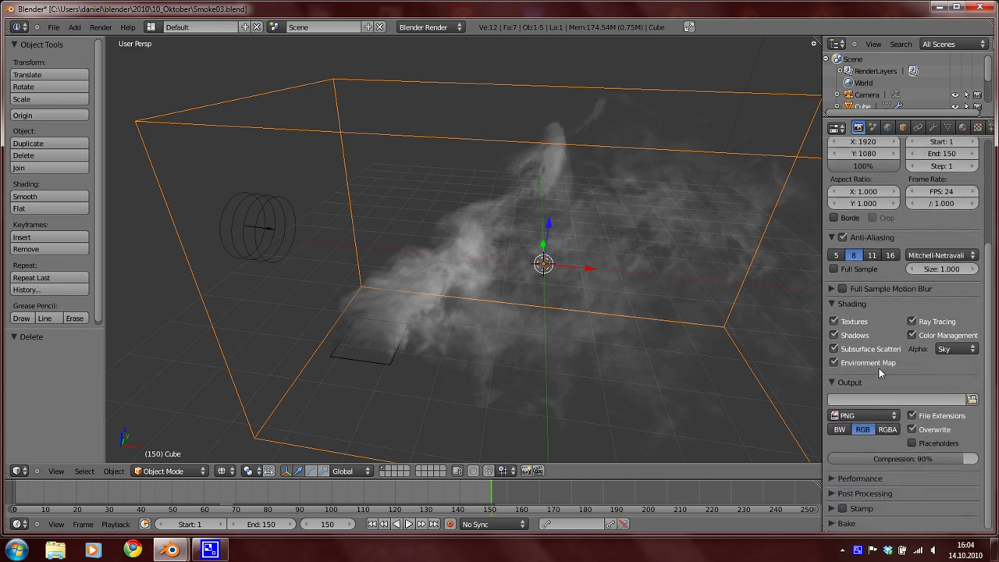
click(855, 416)
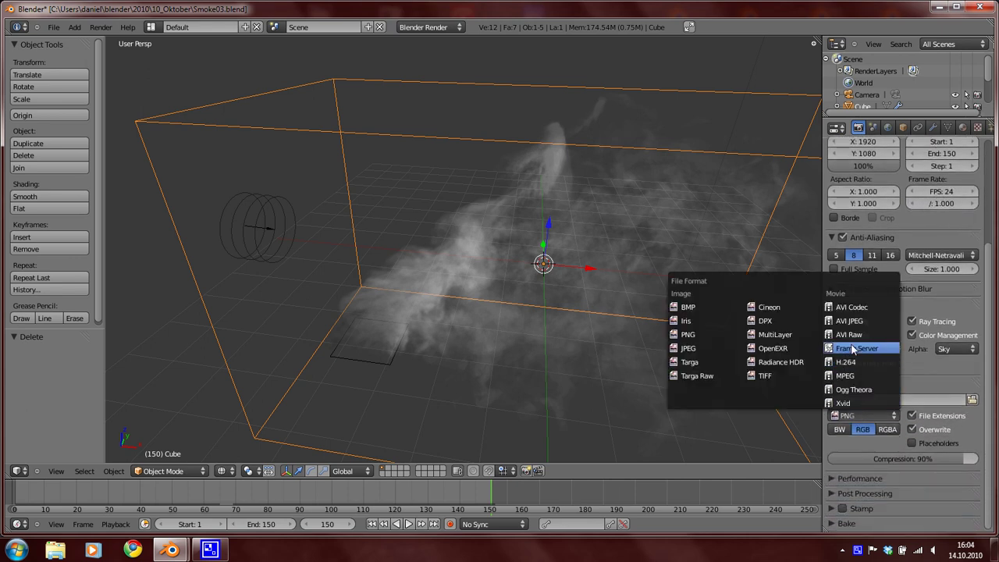
click(851, 321)
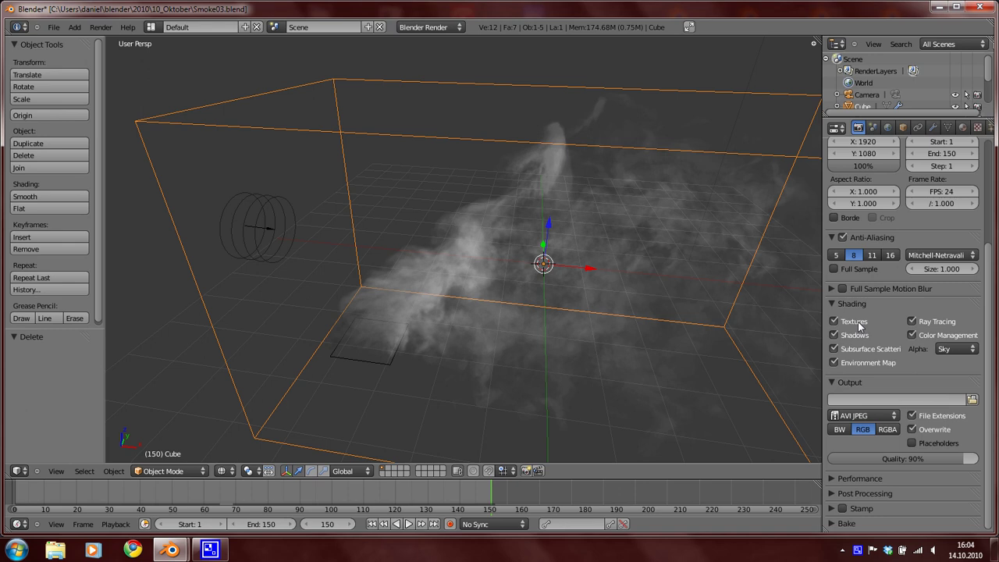
click(887, 418)
scroll(859, 358, up, 5)
Step: Render frame 150 at full resolution, examine the flame and smoke detail, and close the render
key(F12)
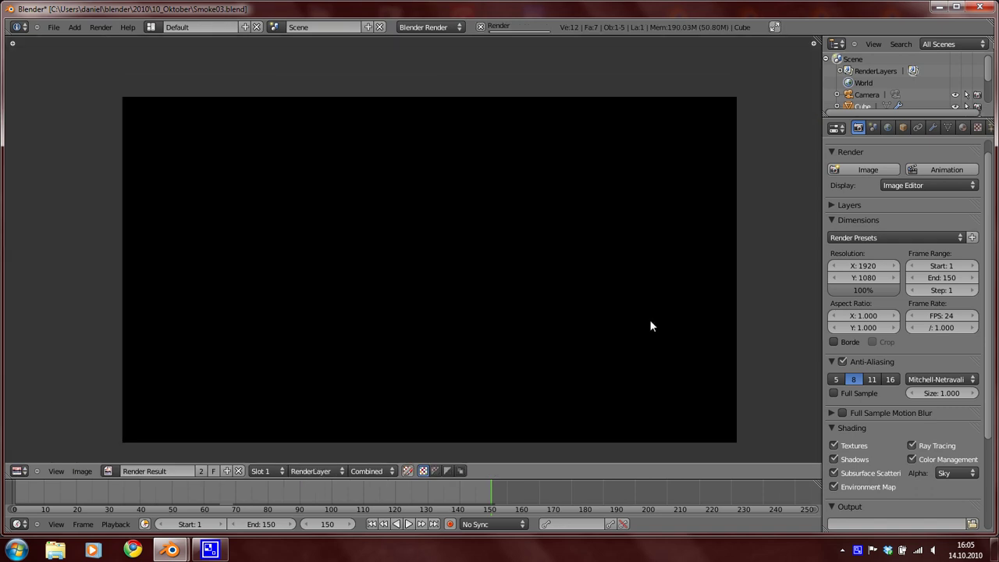
scroll(633, 309, up, 3)
scroll(496, 313, down, 5)
scroll(495, 312, up, 1)
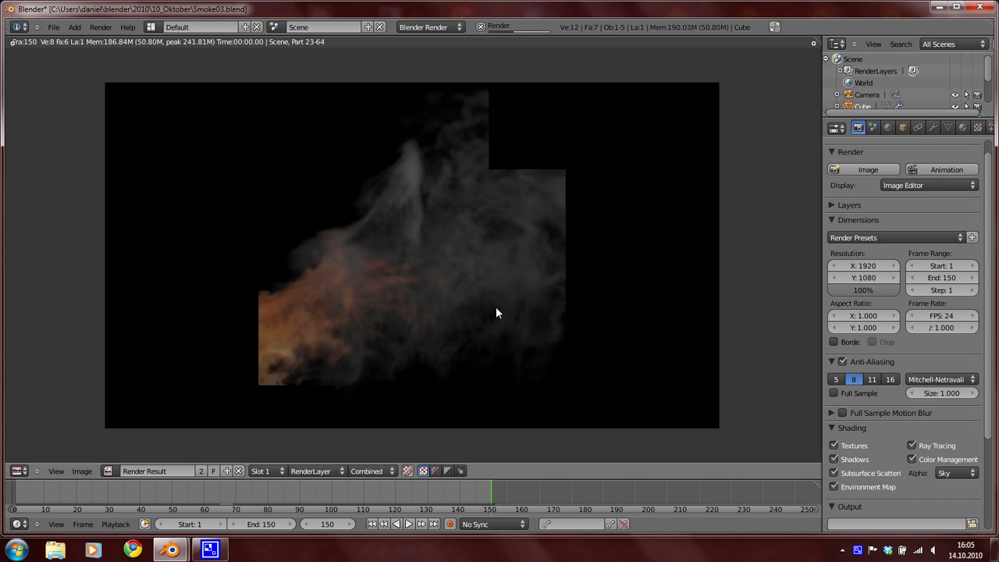
scroll(495, 307, down, 2)
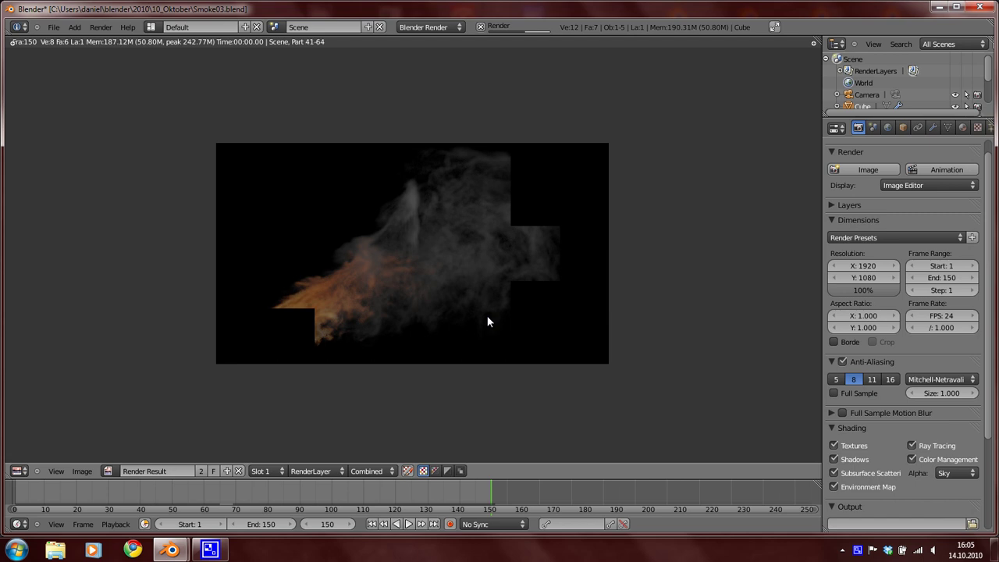
middle_drag(400, 345, 430, 284)
scroll(465, 338, up, 5)
scroll(414, 260, down, 2)
scroll(520, 265, down, 1)
middle_drag(520, 265, 478, 359)
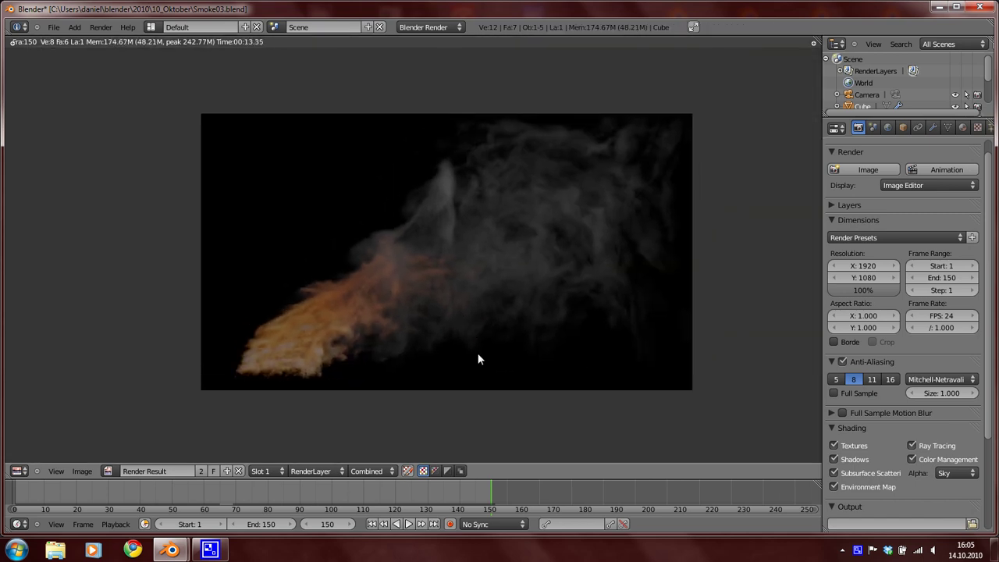
middle_drag(509, 309, 471, 313)
scroll(537, 289, down, 1)
scroll(527, 298, up, 1)
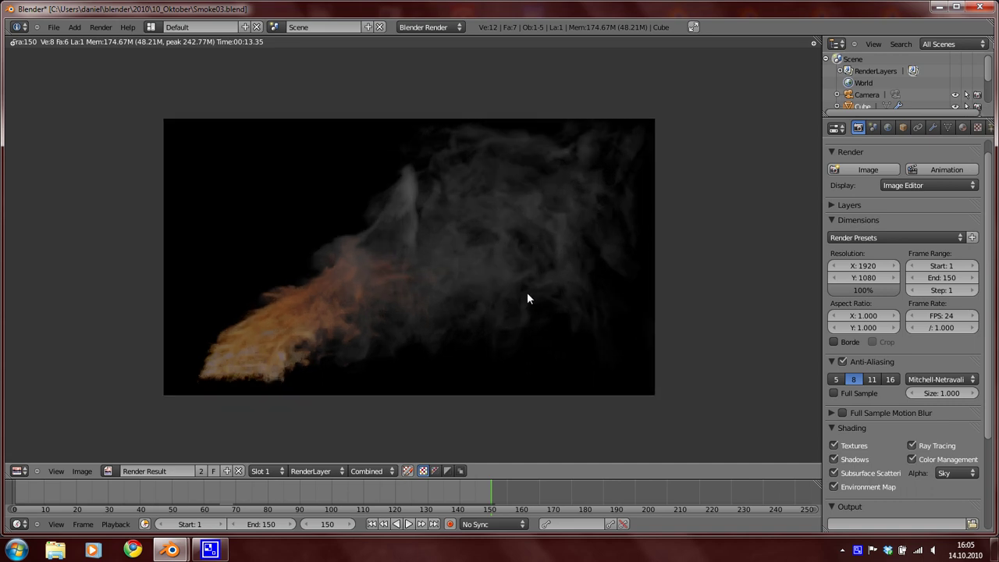
key(Escape)
key(F12)
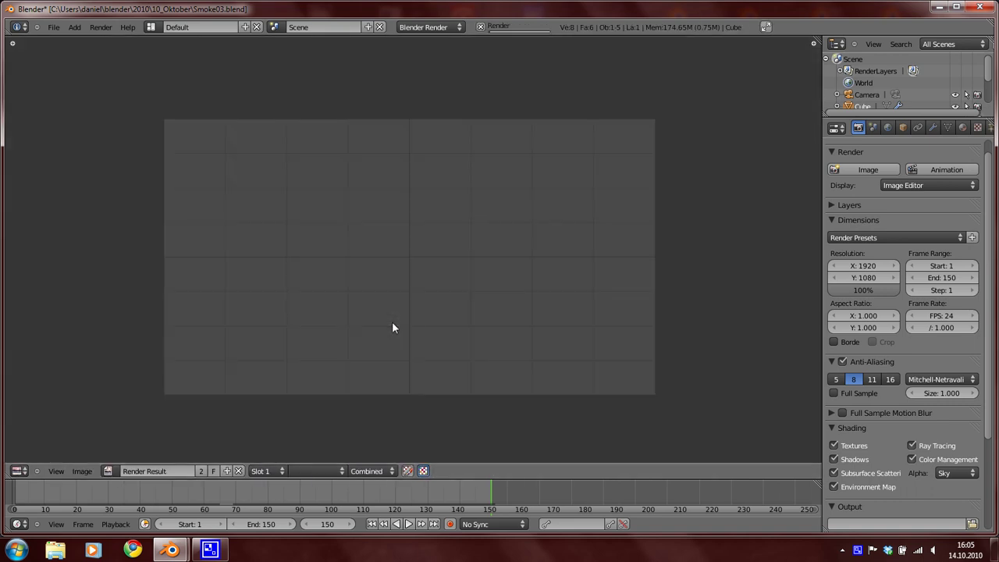
key(Escape)
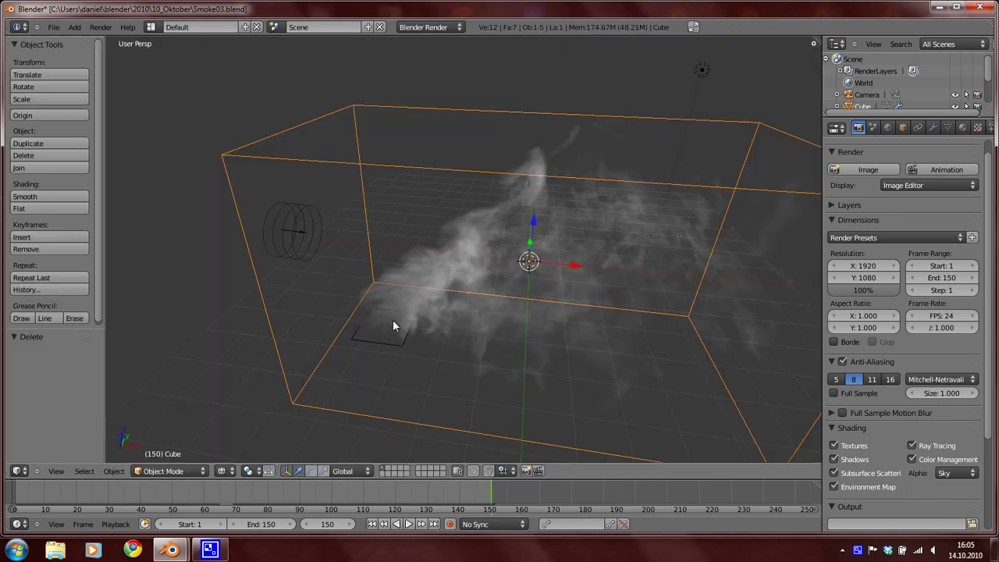
Step: Switch to the Compositing screen layout and enable the use of nodes for the scene
scroll(425, 305, down, 3)
middle_drag(419, 303, 459, 280)
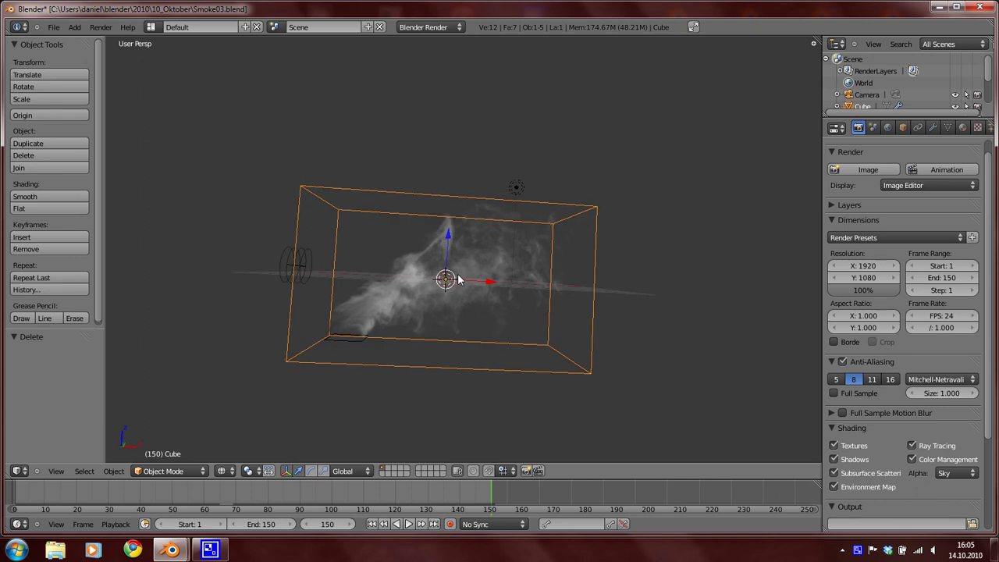
key(ctrl+Left)
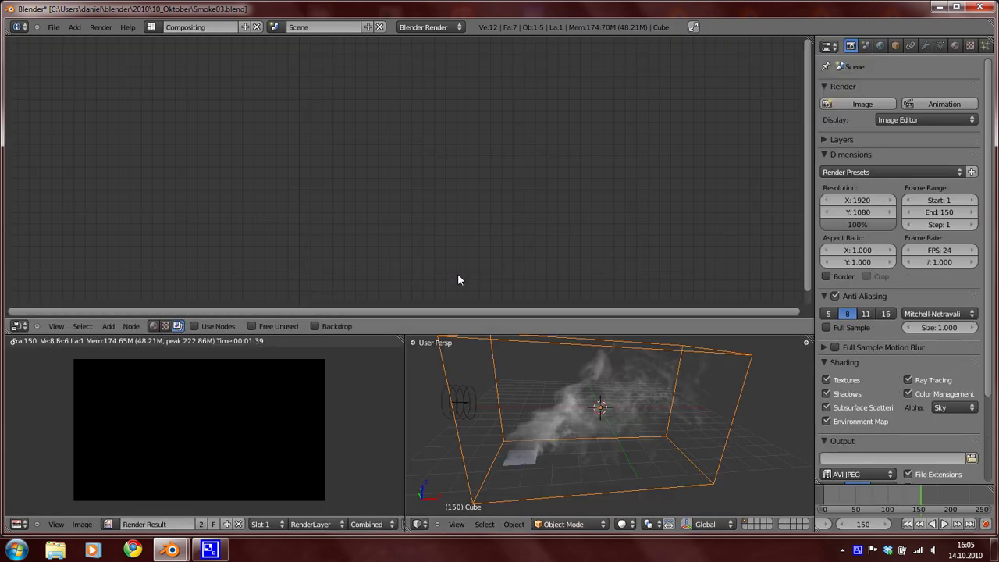
click(194, 327)
Step: Add a Render Layers input node and place it near the start of the node area
key(shift+a)
mouse_move(266, 222)
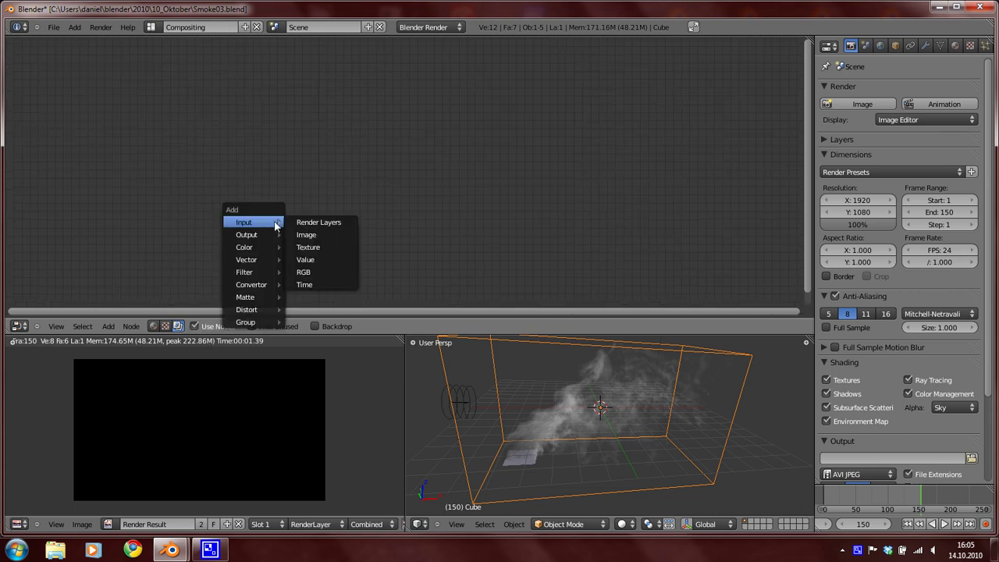
click(316, 222)
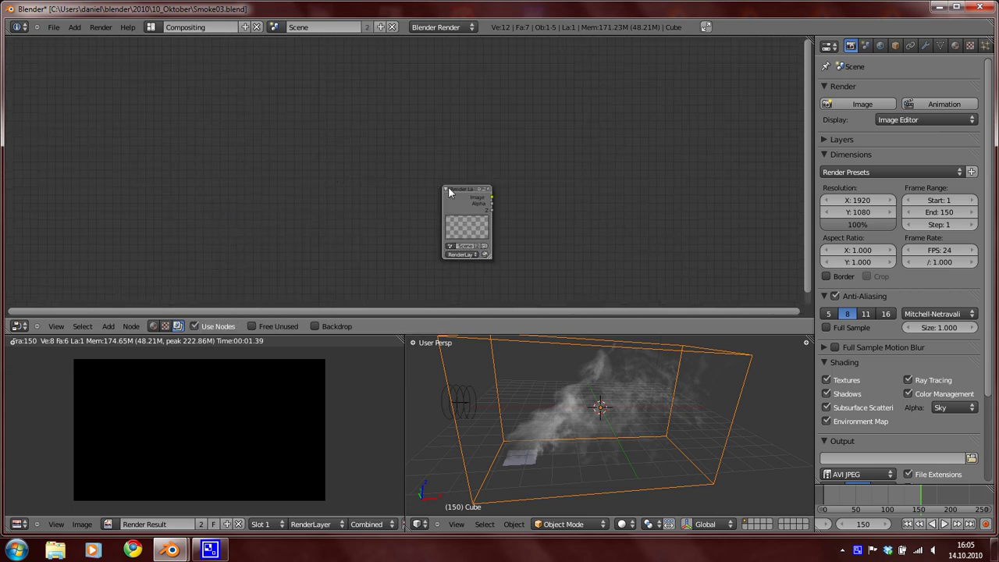
key(g)
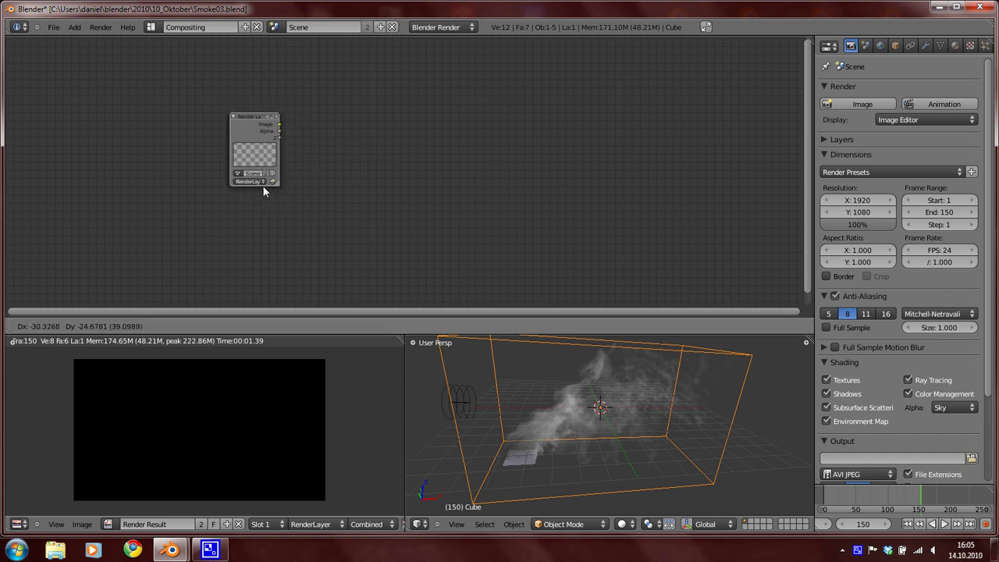
click(251, 186)
Step: Add a Composite output node fed by the Render Layers Image output and position it well apart from that node
scroll(250, 186, up, 2)
middle_drag(252, 167, 291, 245)
key(shift+a)
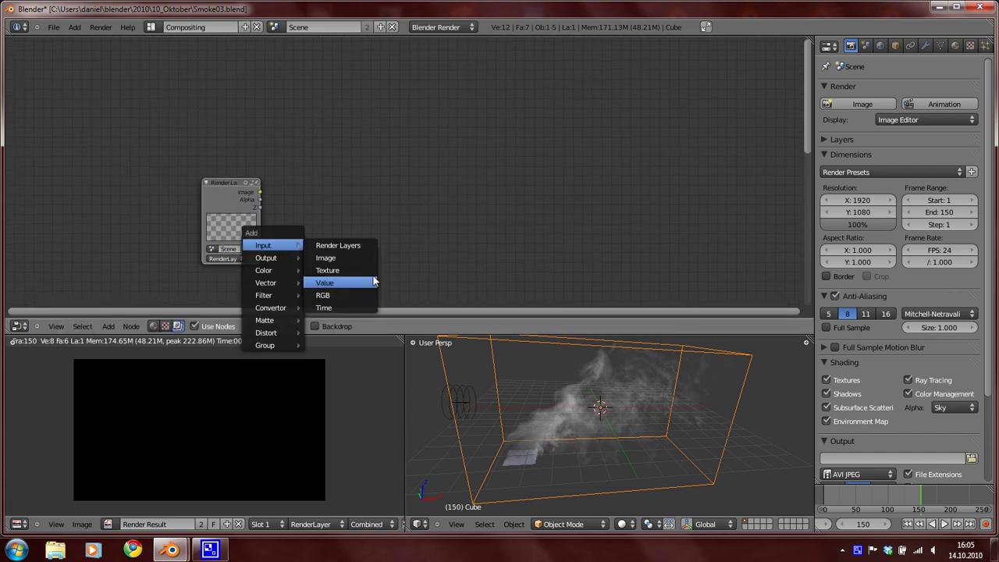
mouse_move(290, 257)
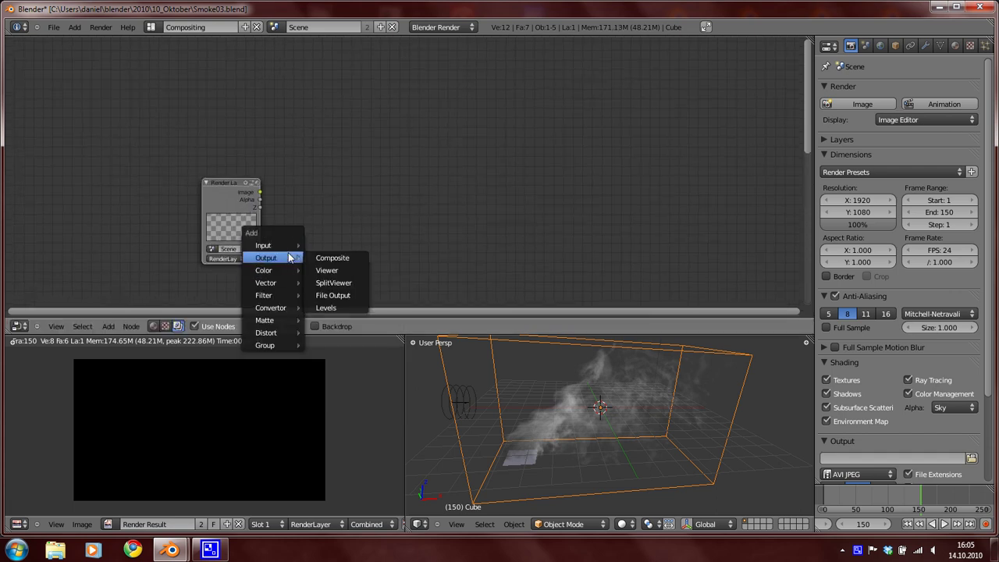
click(344, 258)
click(368, 196)
scroll(326, 249, up, 2)
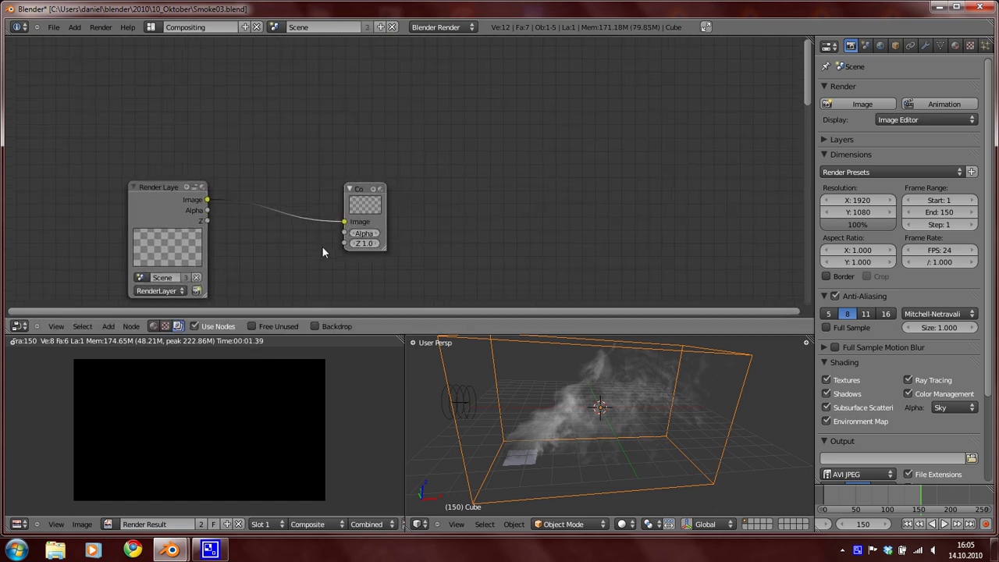
middle_drag(325, 250, 406, 166)
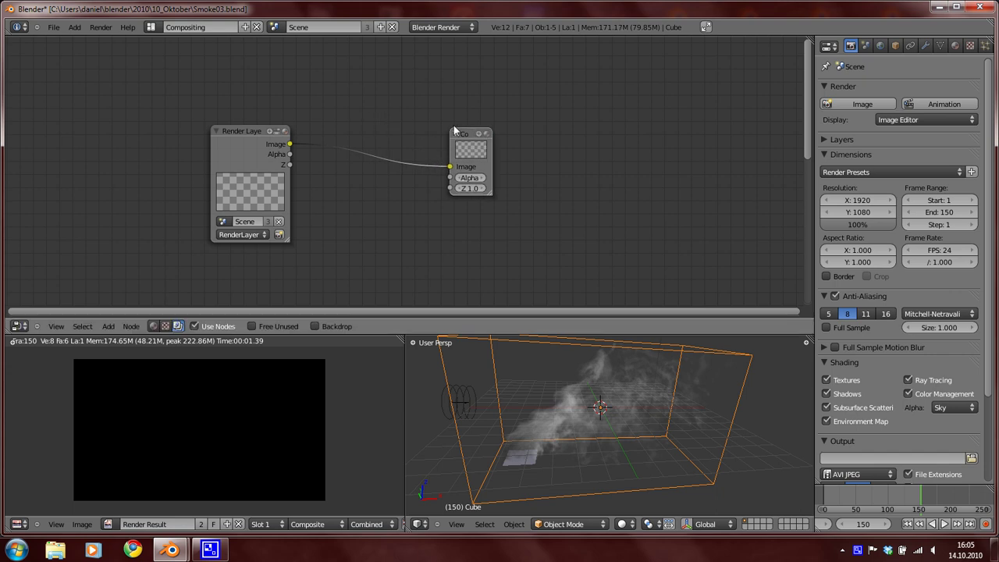
drag(466, 135, 578, 132)
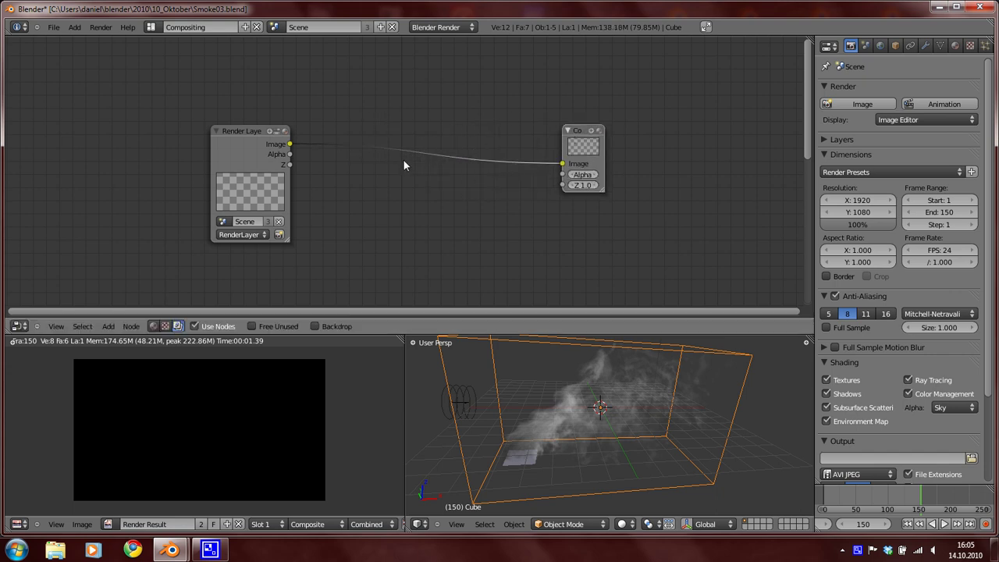
Step: Insert an RGB Curves node linked between the Render Layers and Composite Image sockets, spacing the Render Layers node farther away
key(shift+a)
mouse_move(403, 160)
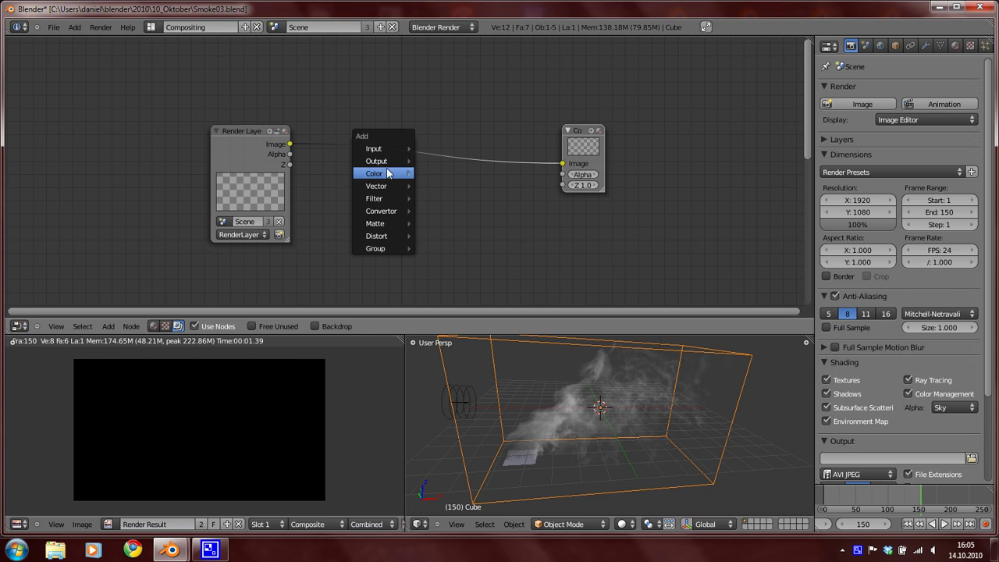
click(438, 175)
click(304, 139)
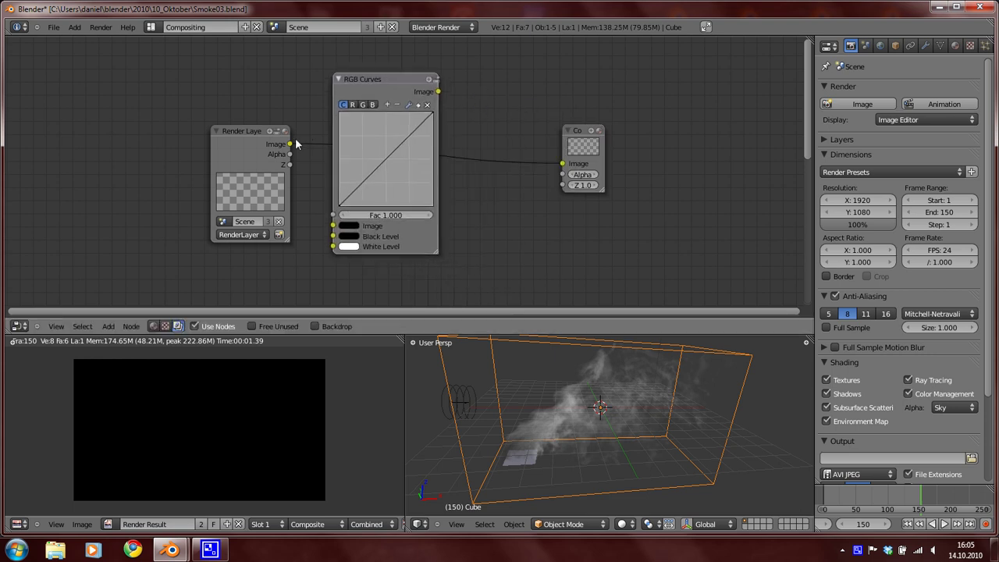
drag(332, 228, 333, 225)
drag(557, 164, 558, 164)
drag(243, 137, 122, 107)
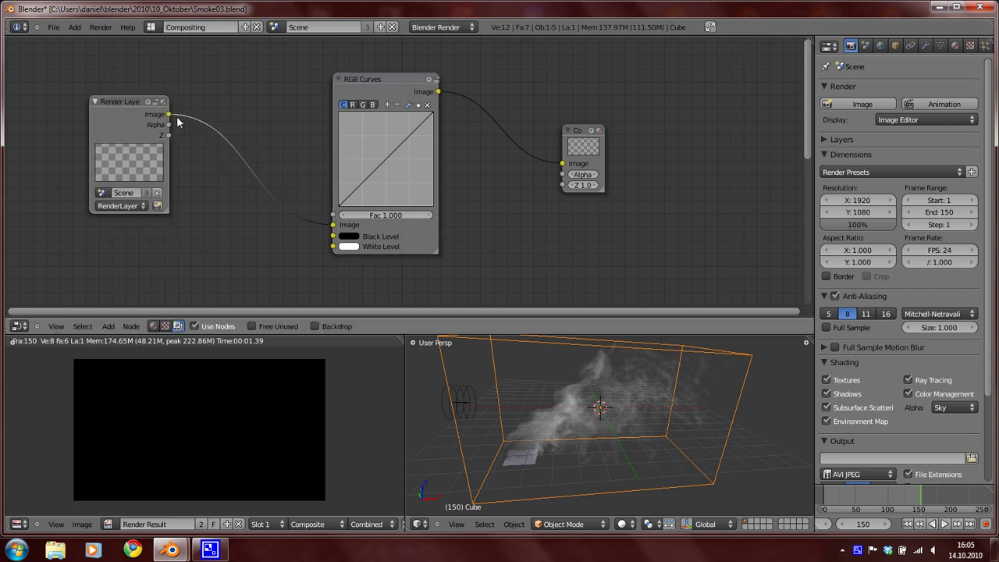
Step: Move the RGB Curves node closer to the Render Layers node and render the scene's RenderLayer from the Render Layers node
drag(367, 79, 317, 71)
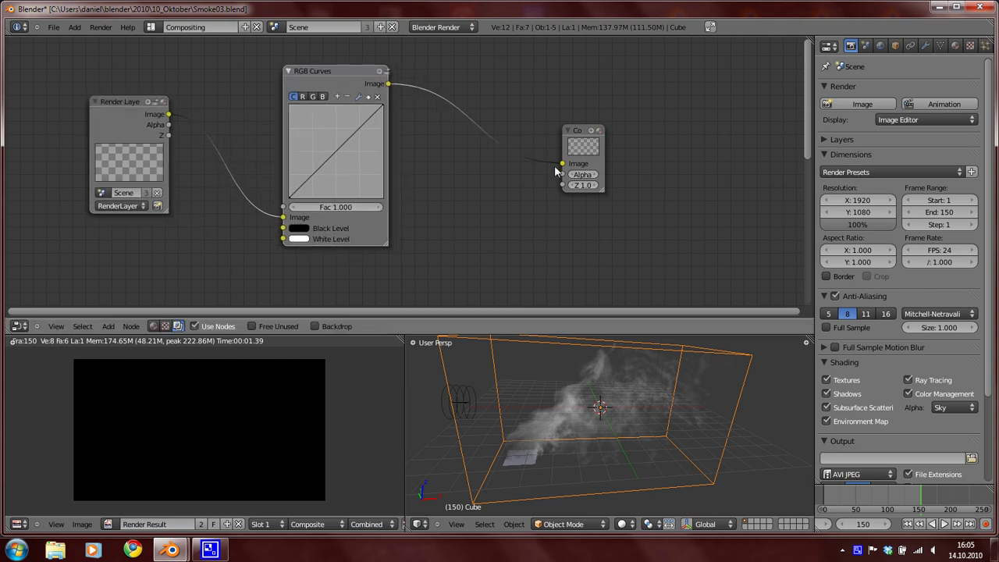
middle_drag(374, 169, 392, 153)
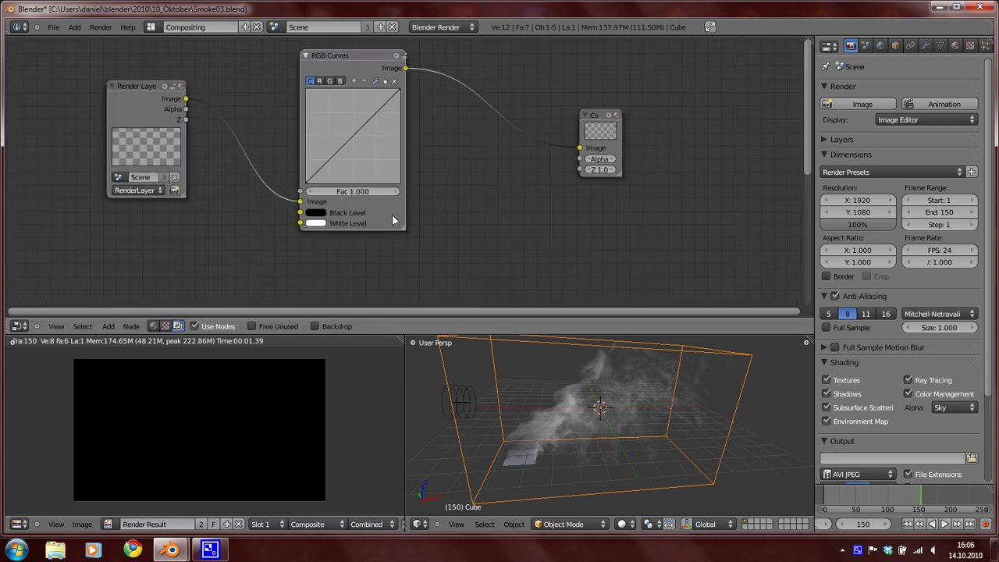
click(176, 190)
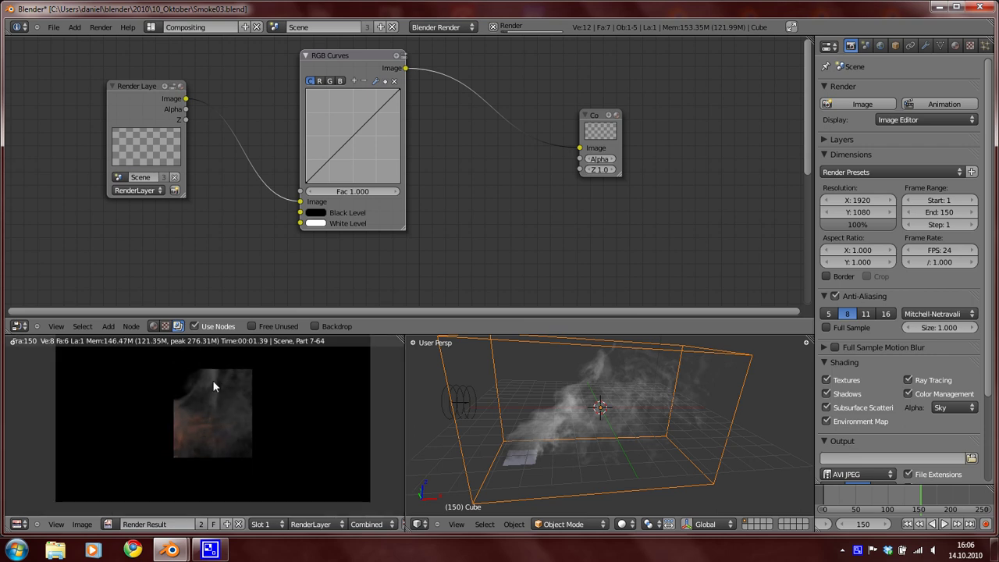
scroll(216, 392, down, 3)
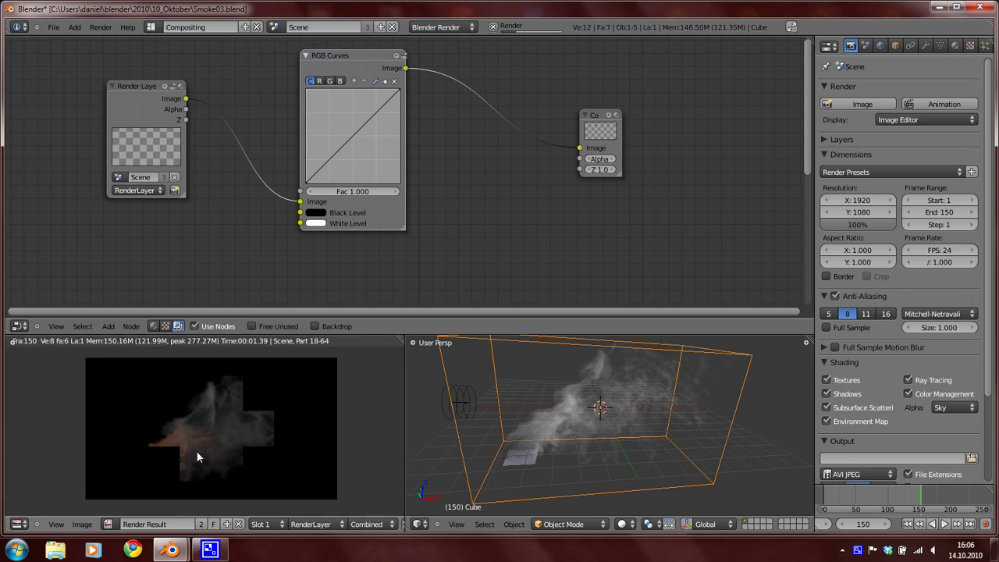
middle_drag(226, 443, 206, 436)
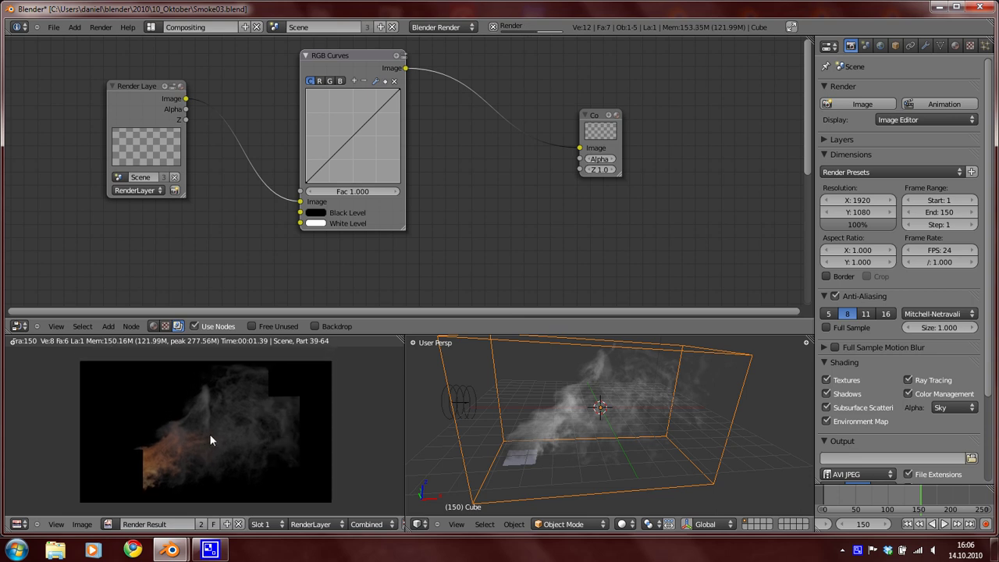
scroll(250, 375, up, 1)
scroll(259, 387, down, 1)
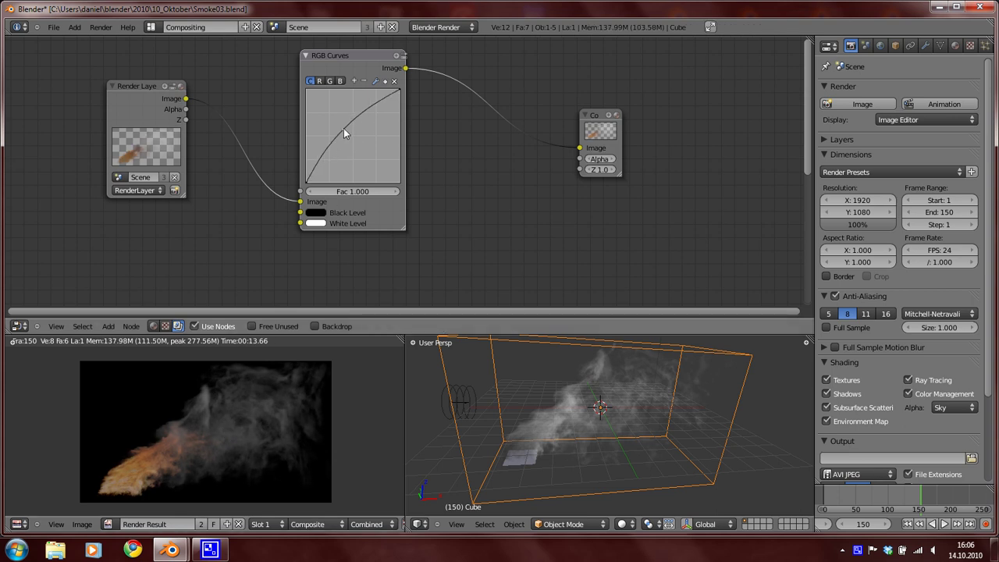
Step: Brighten the render by raising the midpoint of the combined curve in the RGB Curves node
drag(343, 129, 335, 130)
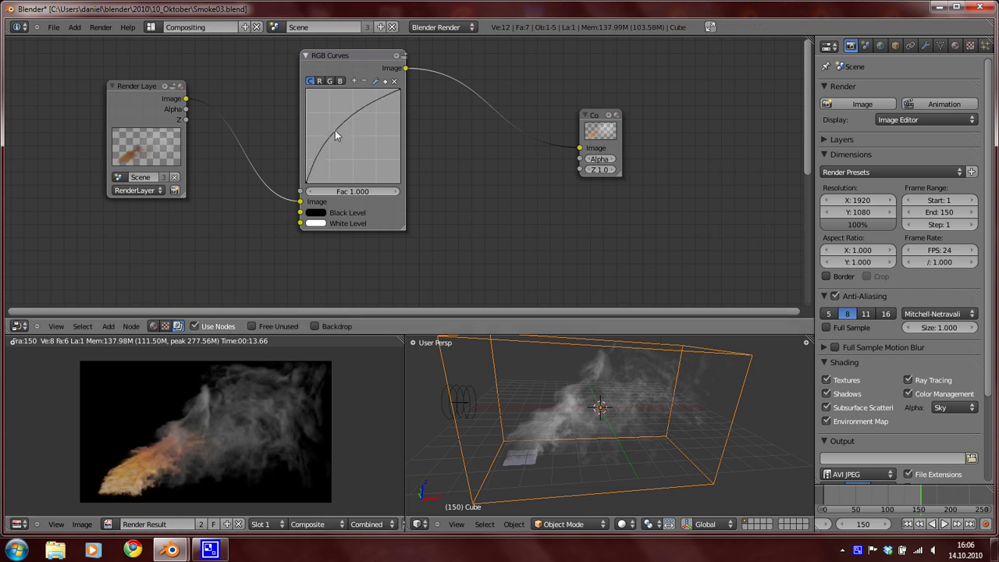
scroll(163, 456, up, 3)
scroll(161, 458, down, 3)
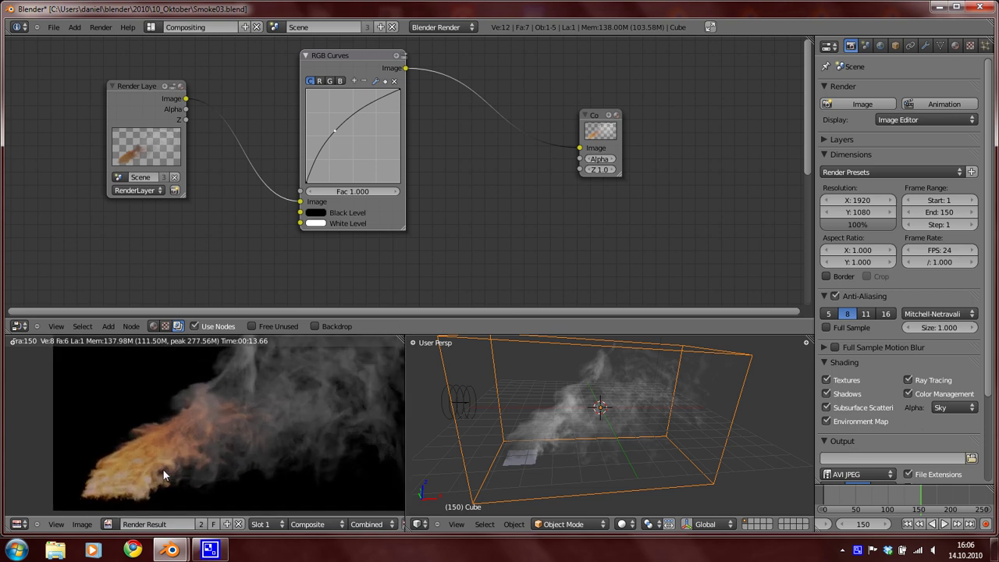
Step: Raise the midpoints of the red and blue channel curves in the RGB Curves node
click(319, 81)
mouse_move(355, 133)
mouse_down()
mouse_move(340, 123)
mouse_move(346, 130)
mouse_up()
click(340, 81)
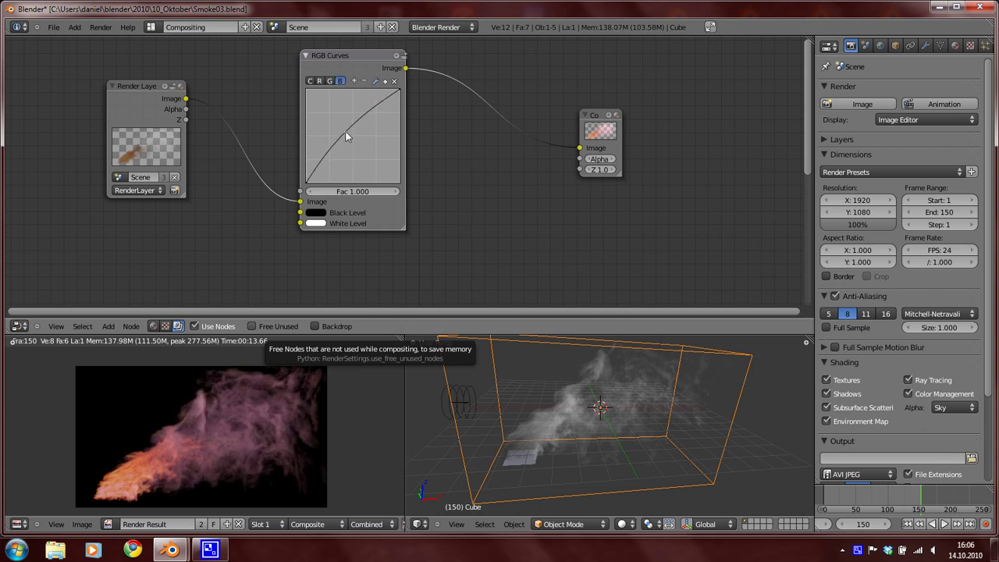
Step: Try bending the green channel curve at its midpoint in the RGB Curves node
click(329, 81)
mouse_move(354, 142)
mouse_down()
mouse_move(361, 145)
mouse_move(346, 131)
mouse_up()
click(341, 81)
click(319, 82)
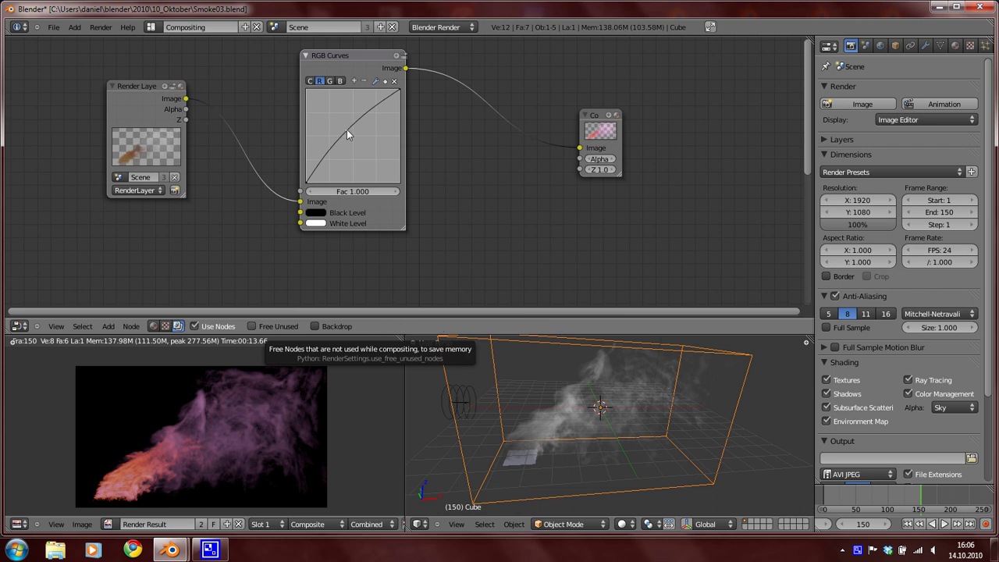
Step: Lower the blue channel curve to just above the diagonal and straighten the green channel curve back to the diagonal
click(340, 82)
drag(352, 131, 352, 135)
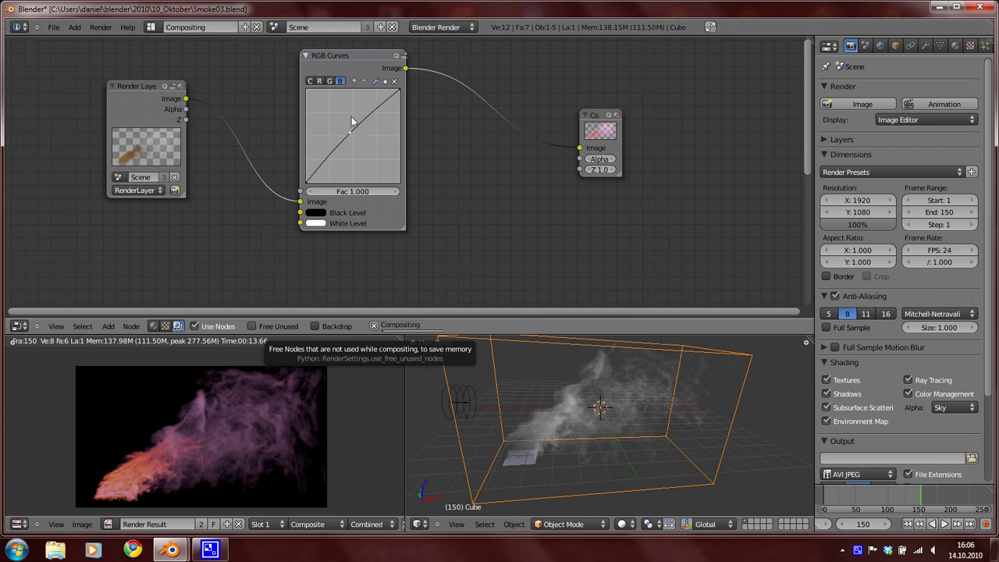
click(328, 82)
drag(356, 138, 349, 133)
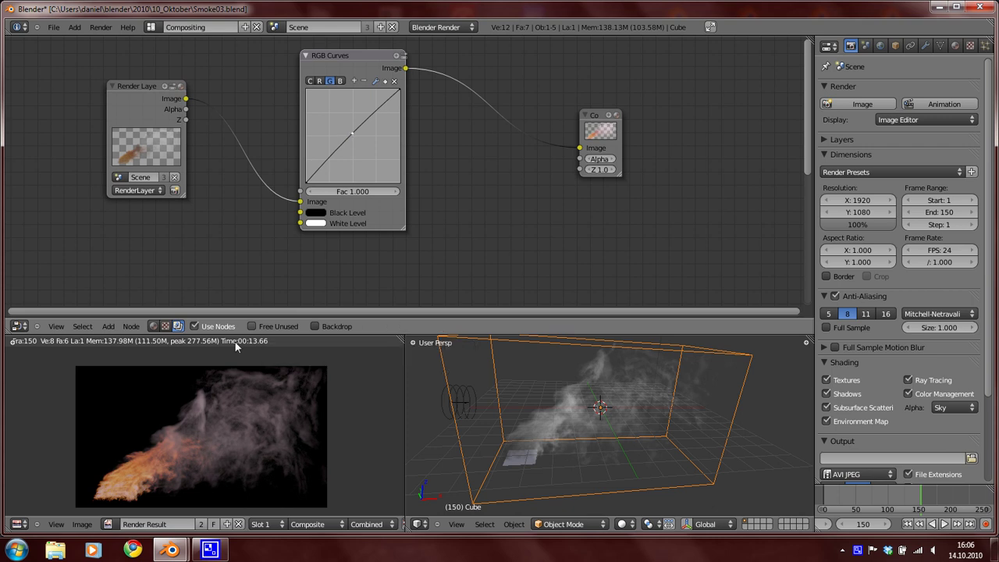
scroll(139, 477, up, 2)
middle_drag(137, 479, 180, 416)
click(340, 81)
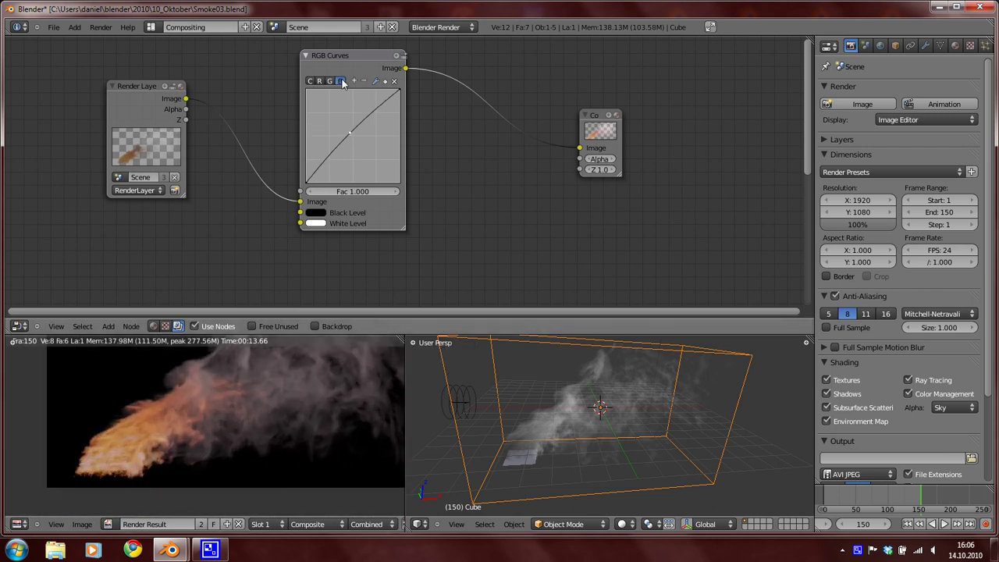
click(320, 82)
scroll(222, 402, up, 2)
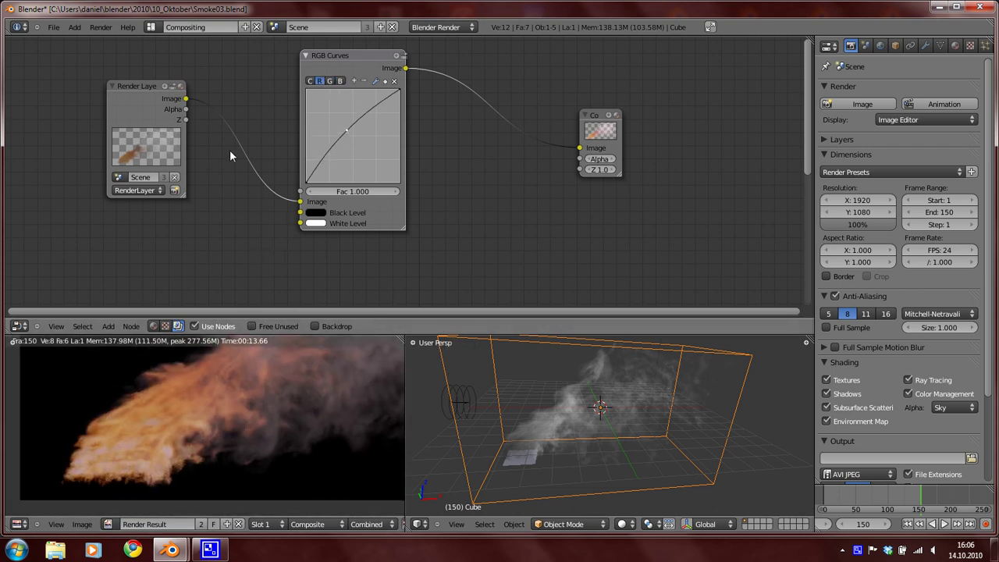
Step: Link the Render Layers Image output directly to the Composite Image input to compare the render without colour correction
drag(434, 92, 578, 148)
scroll(159, 460, down, 1)
scroll(159, 460, down, 2)
mouse_move(254, 394)
middle_down()
mouse_move(196, 439)
mouse_move(195, 453)
mouse_move(242, 387)
middle_up()
scroll(200, 452, down, 1)
scroll(204, 452, up, 2)
scroll(211, 380, up, 2)
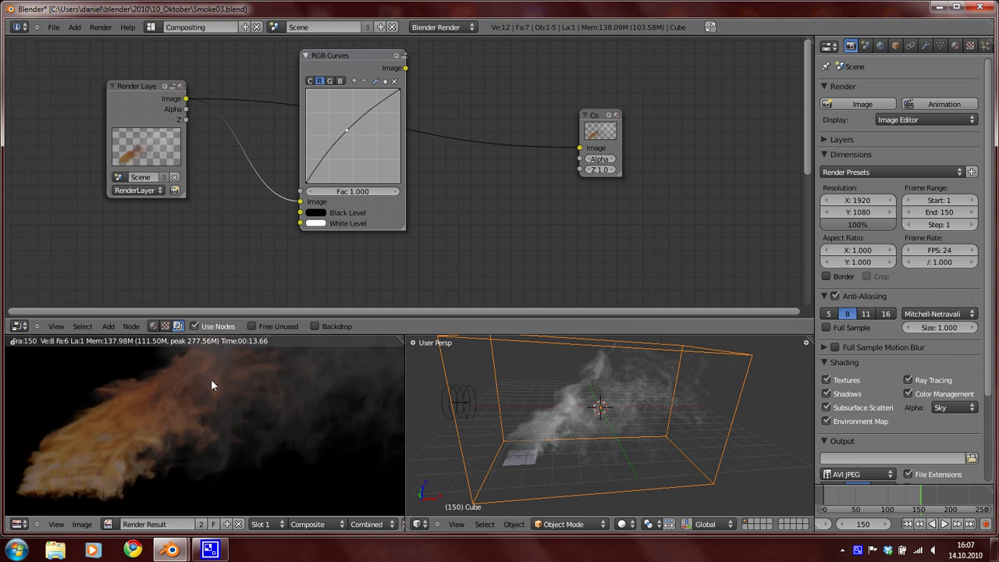
scroll(212, 378, down, 3)
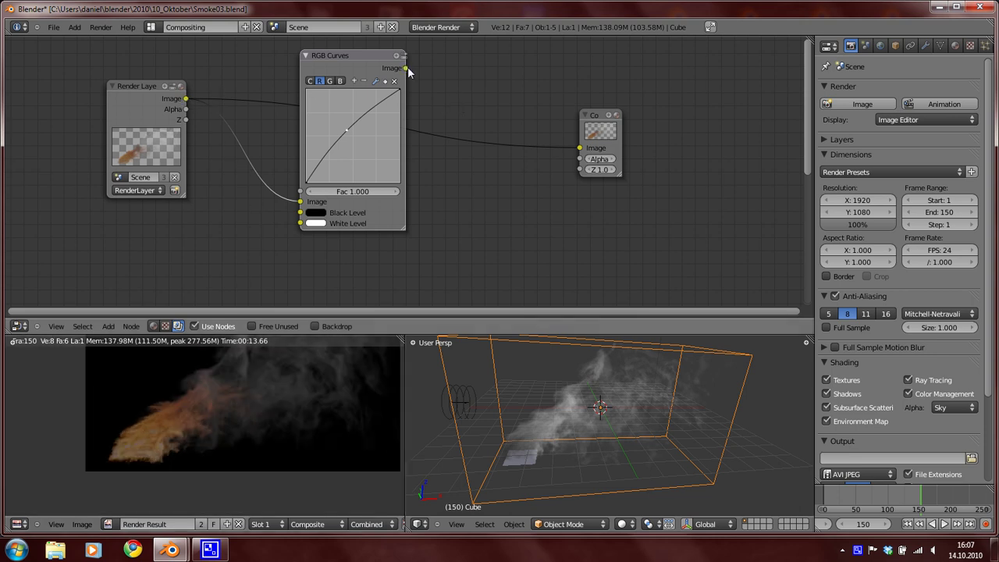
Step: Reconnect the RGB Curves Image output to the Composite Image input and view the whole colour-corrected render
drag(406, 69, 580, 147)
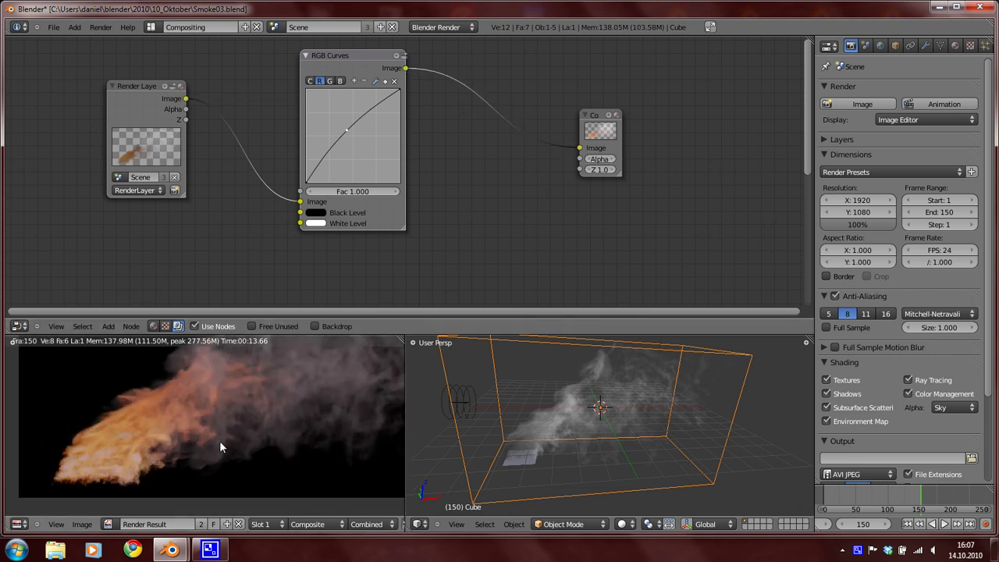
scroll(221, 441, up, 1)
scroll(297, 425, down, 3)
middle_drag(268, 444, 227, 475)
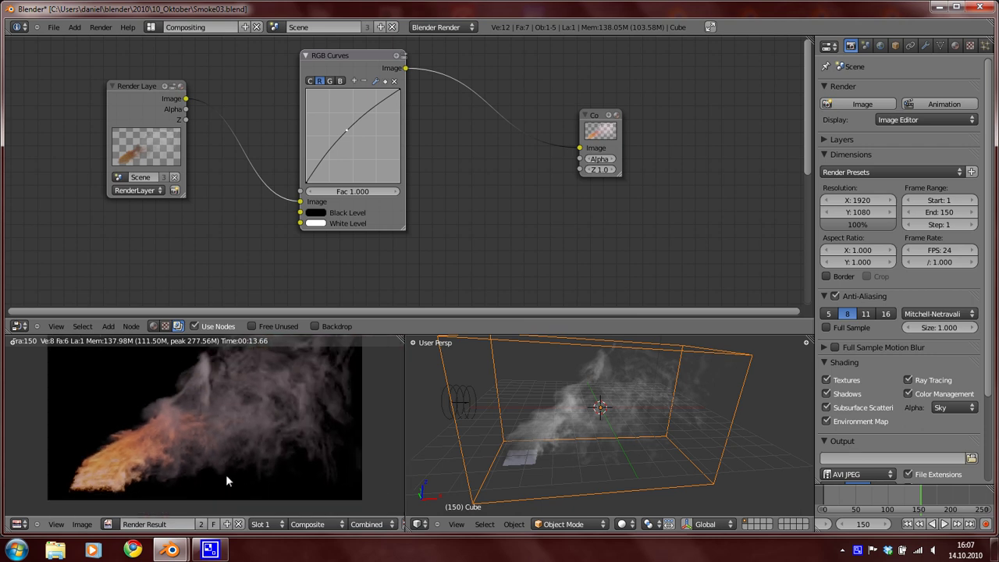
scroll(234, 471, down, 1)
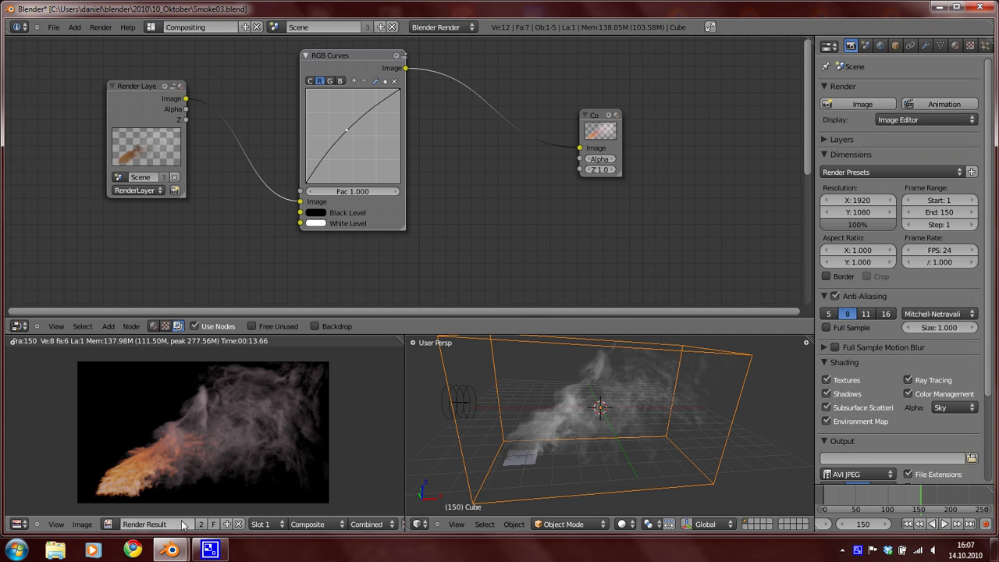
Step: Switch to Windows Explorer and play HighResSmoke0001_0150 from the blender folder of the Videos library
click(56, 551)
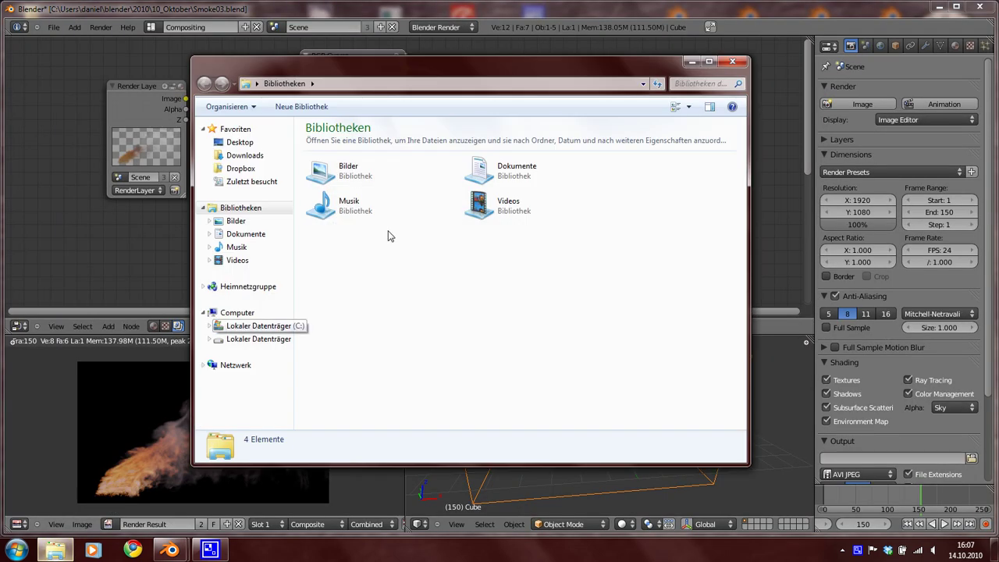
double_click(515, 215)
double_click(483, 187)
scroll(557, 350, down, 3)
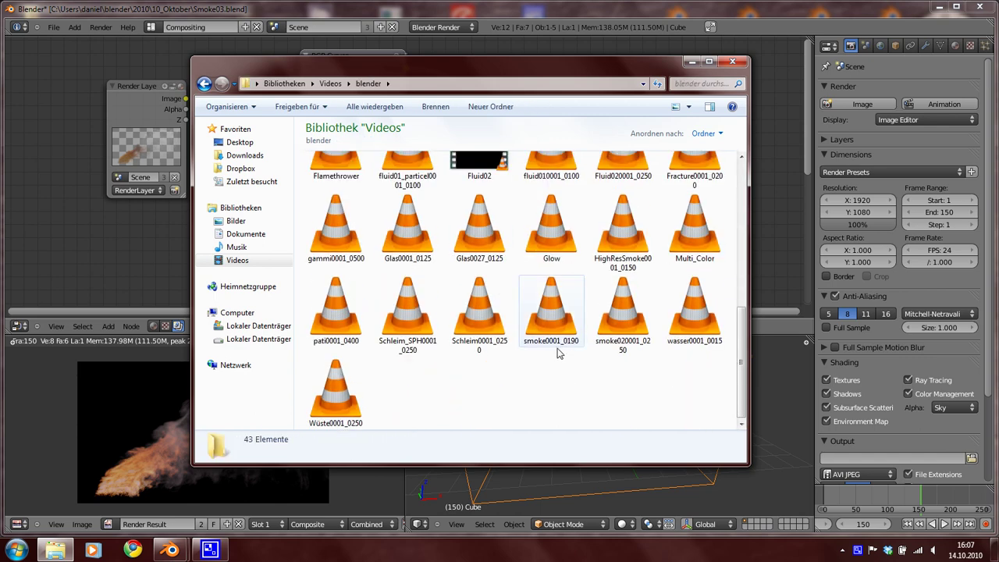
click(629, 254)
double_click(629, 256)
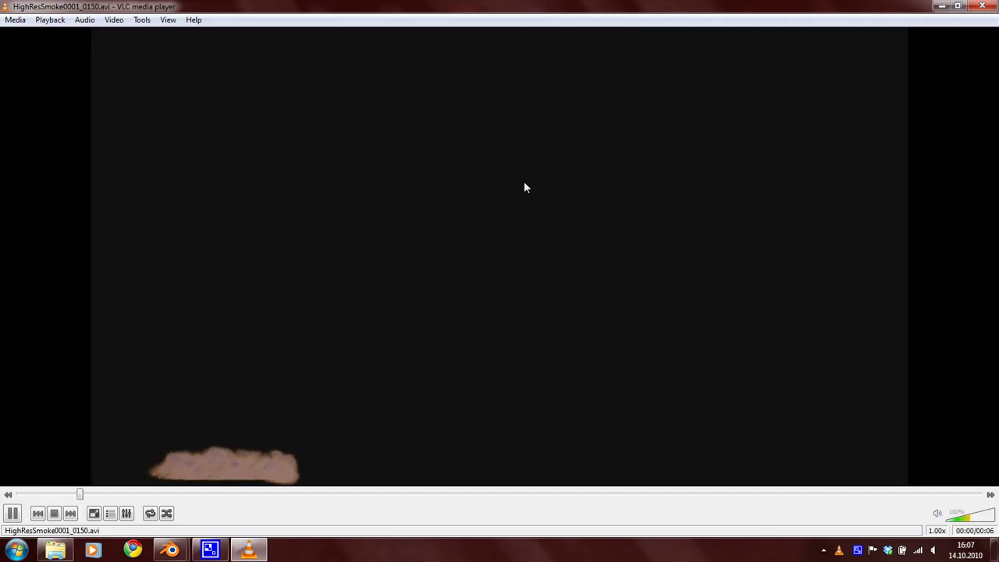